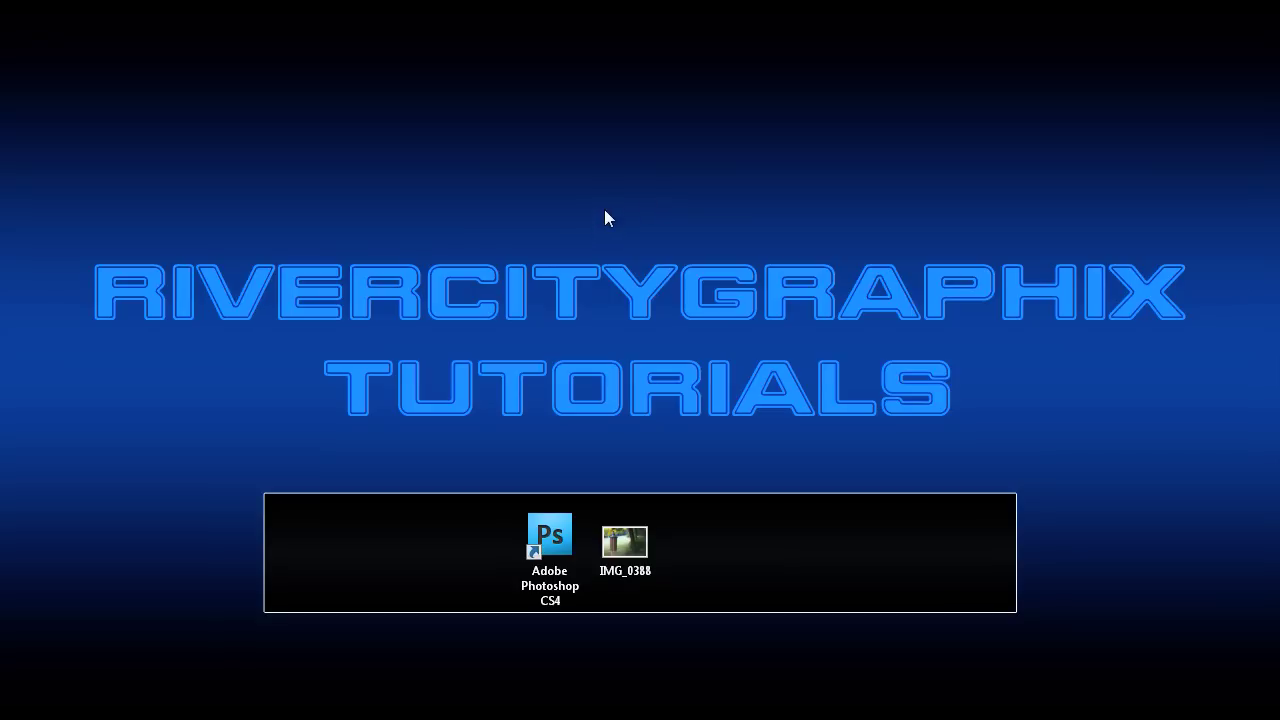
Open the tiki torch photo IMG_0388.JPG in Photoshop
double_click(550, 540)
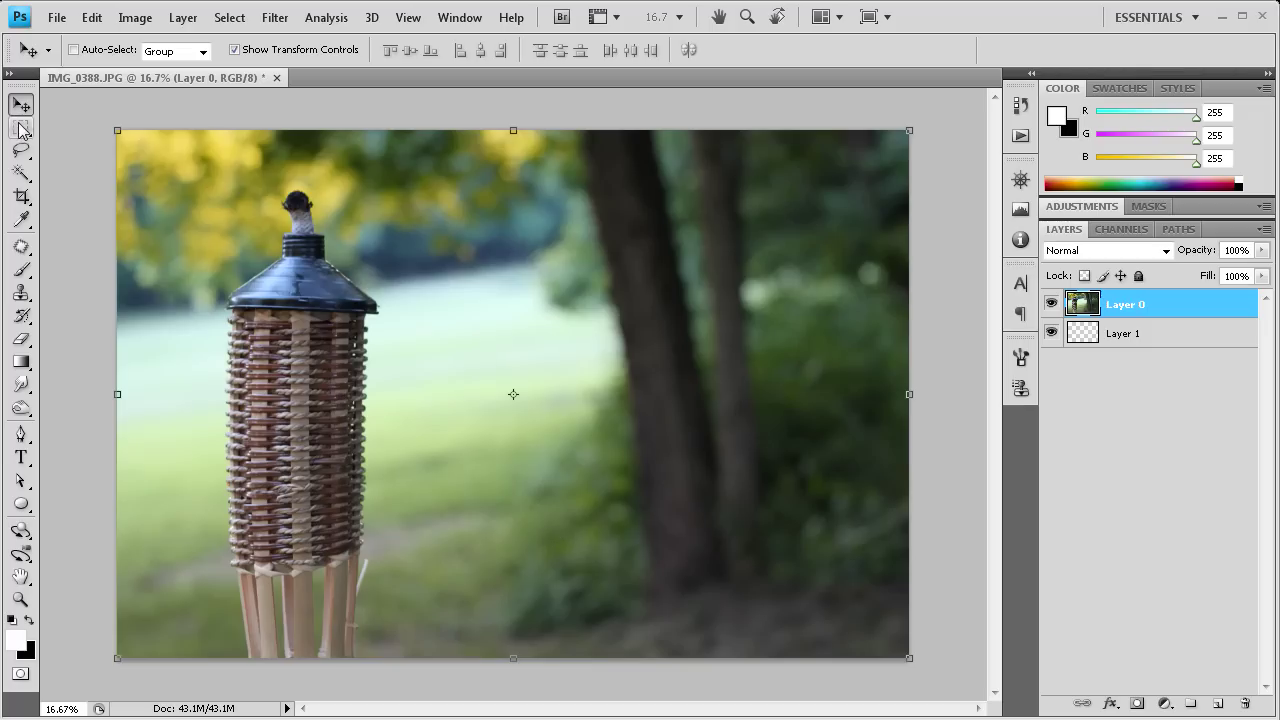
Marquee-select a small box in the photo's dark bottom-right corner and enter Free Transform
click(21, 127)
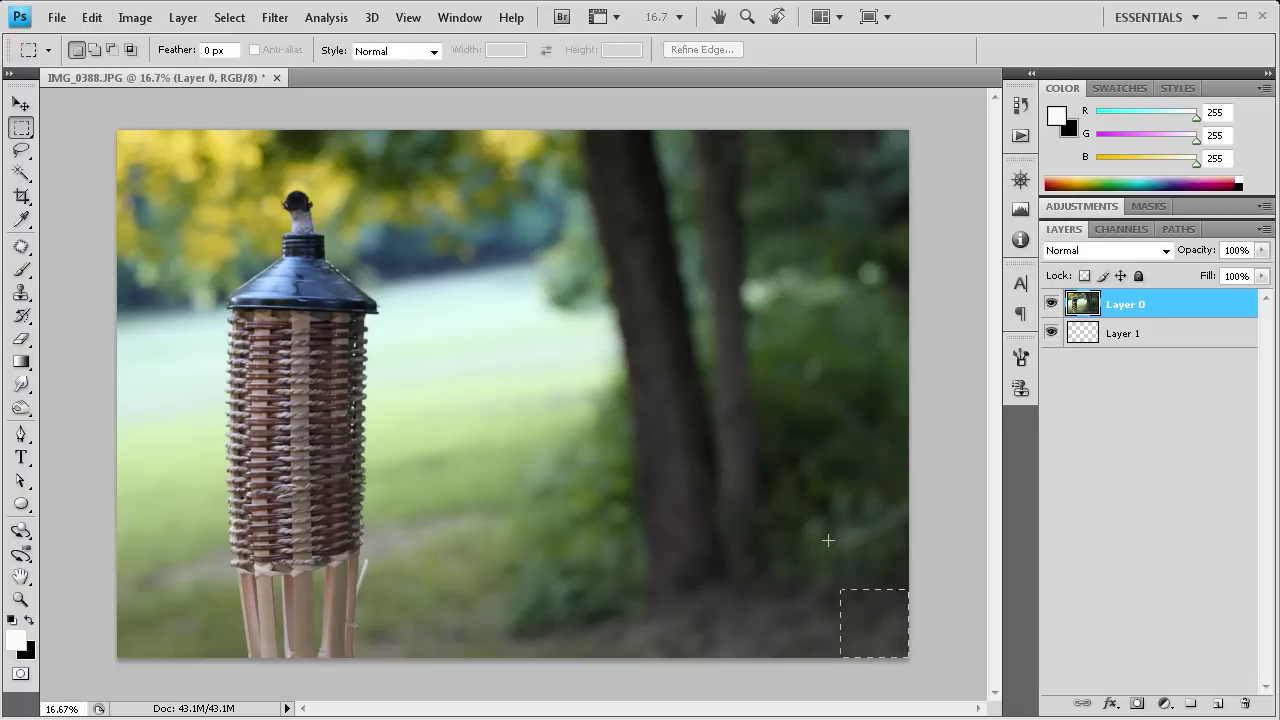
drag(828, 540, 753, 471)
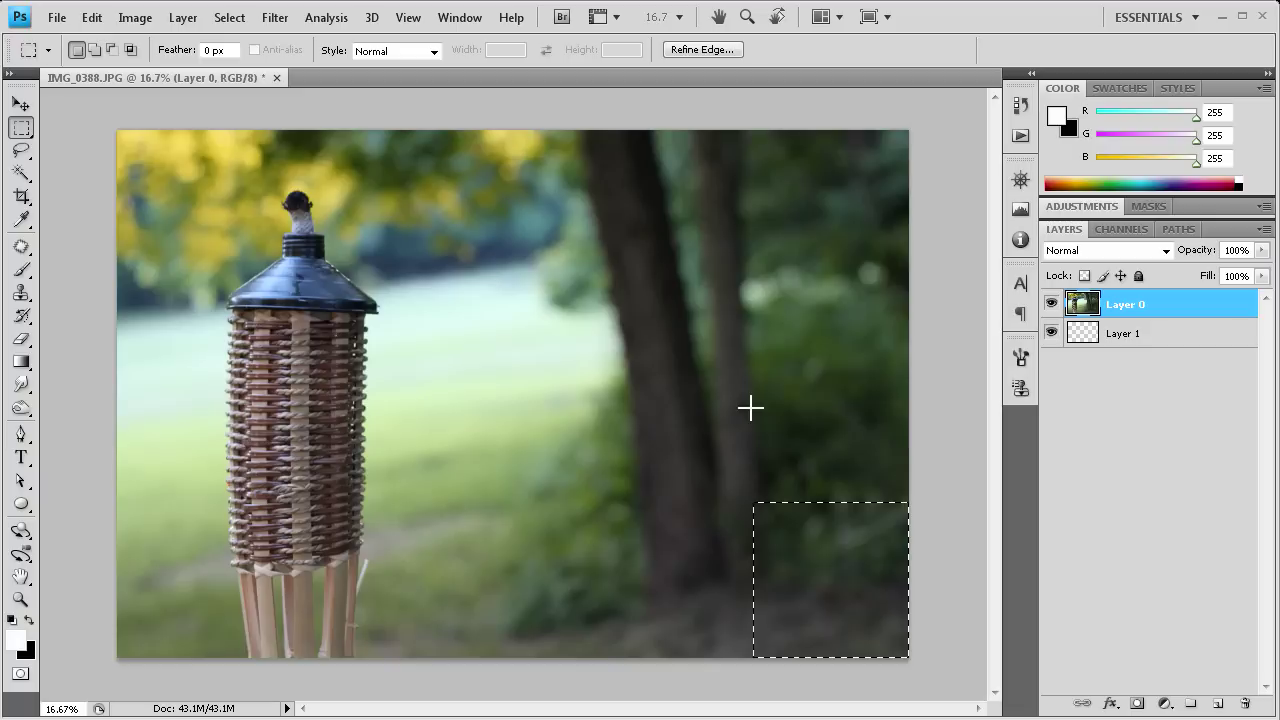
right_click(760, 283)
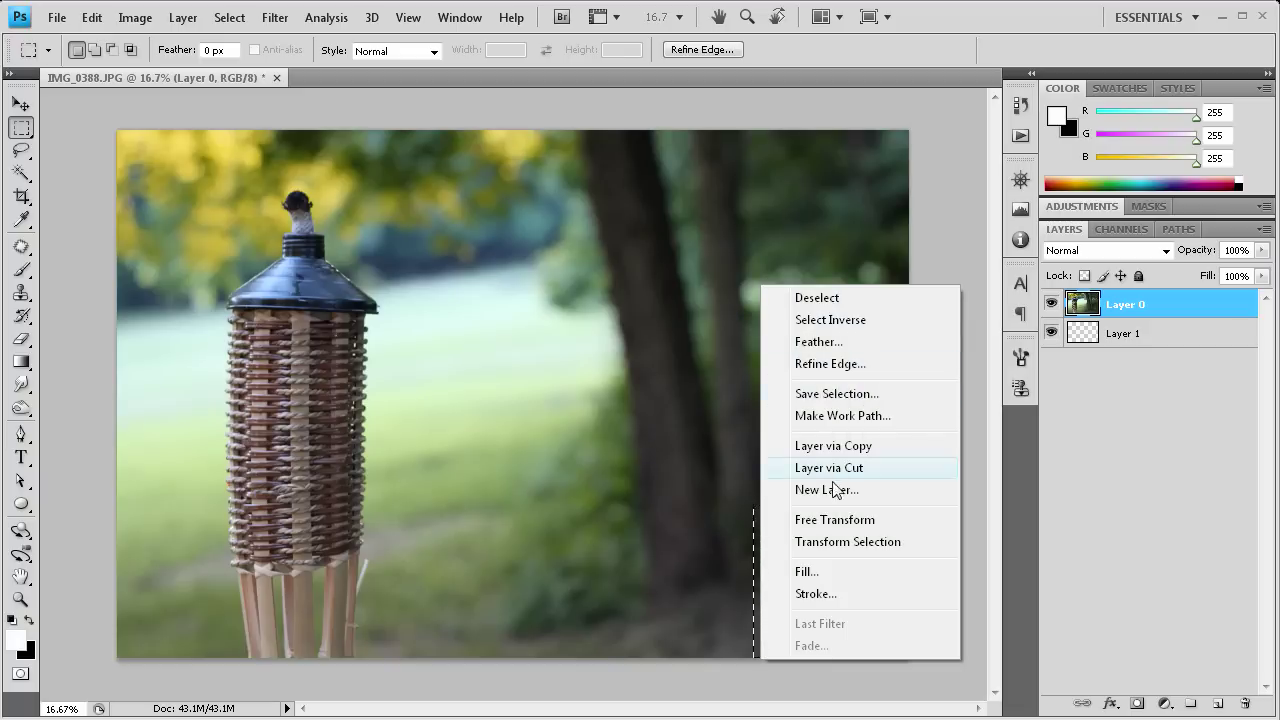
click(845, 519)
Warp the bottom-right corner up and inward into a page curl
right_click(784, 252)
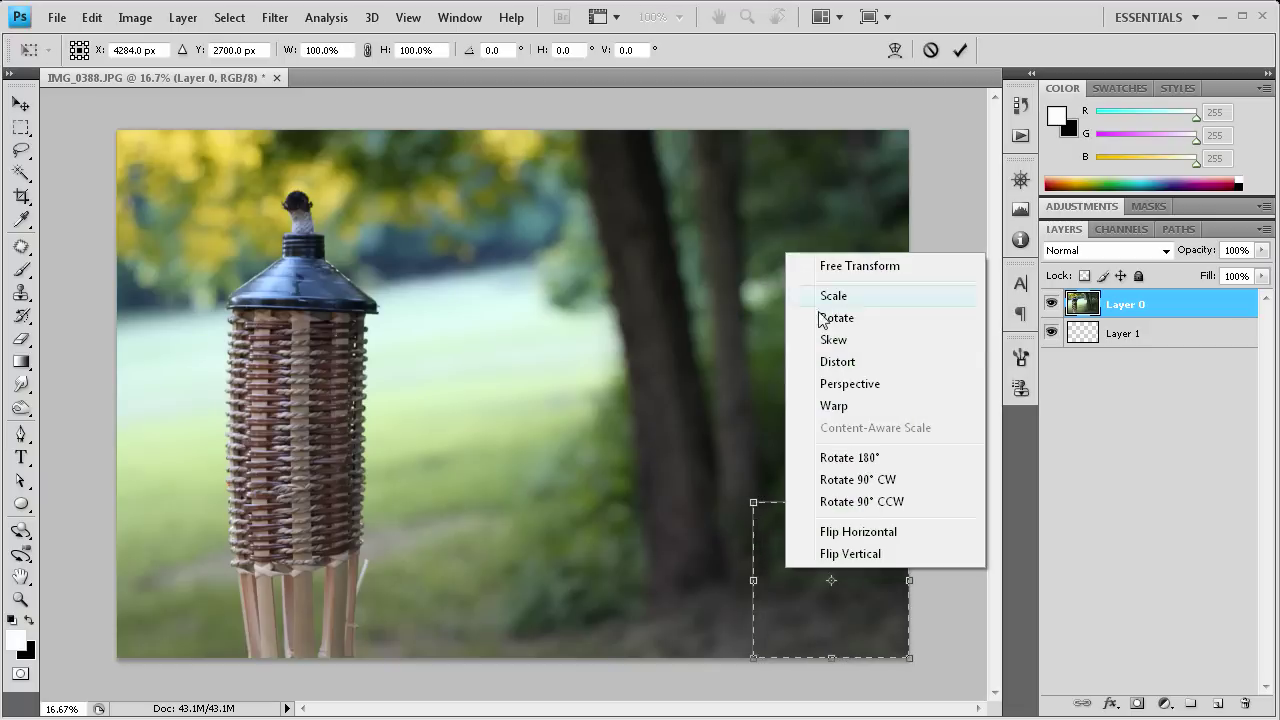
click(835, 410)
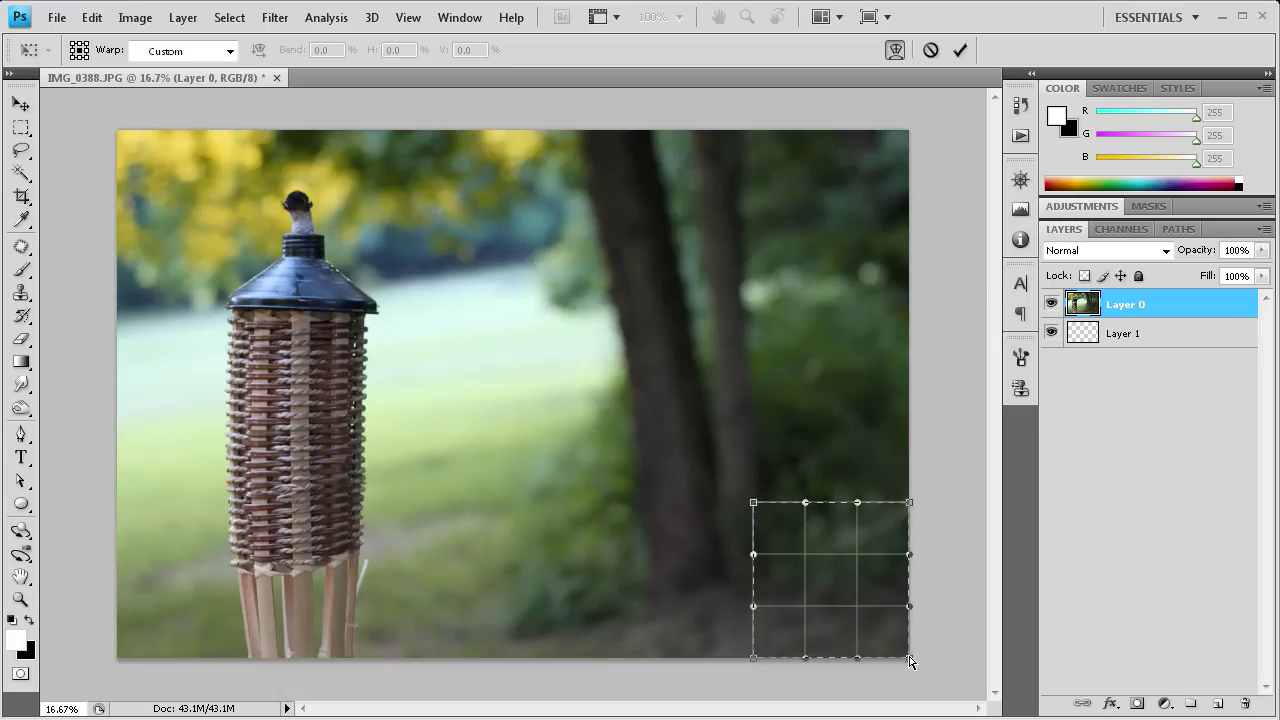
drag(910, 663, 820, 568)
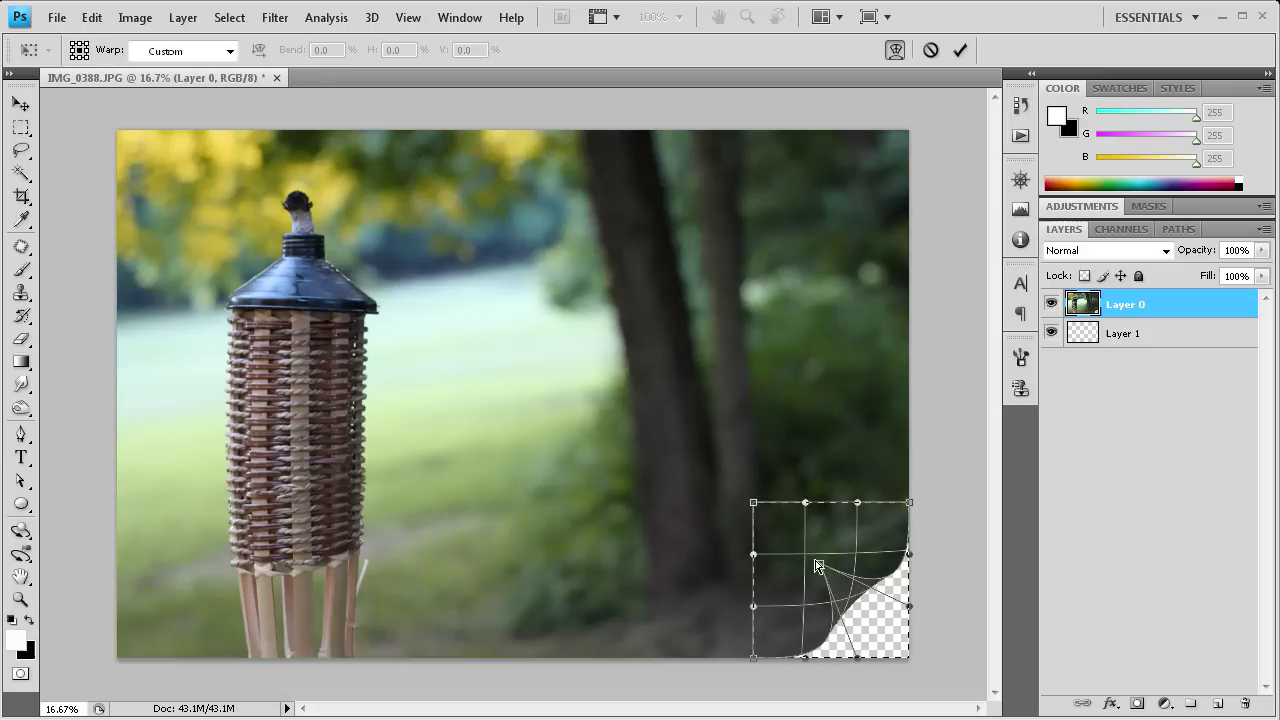
drag(820, 568, 804, 559)
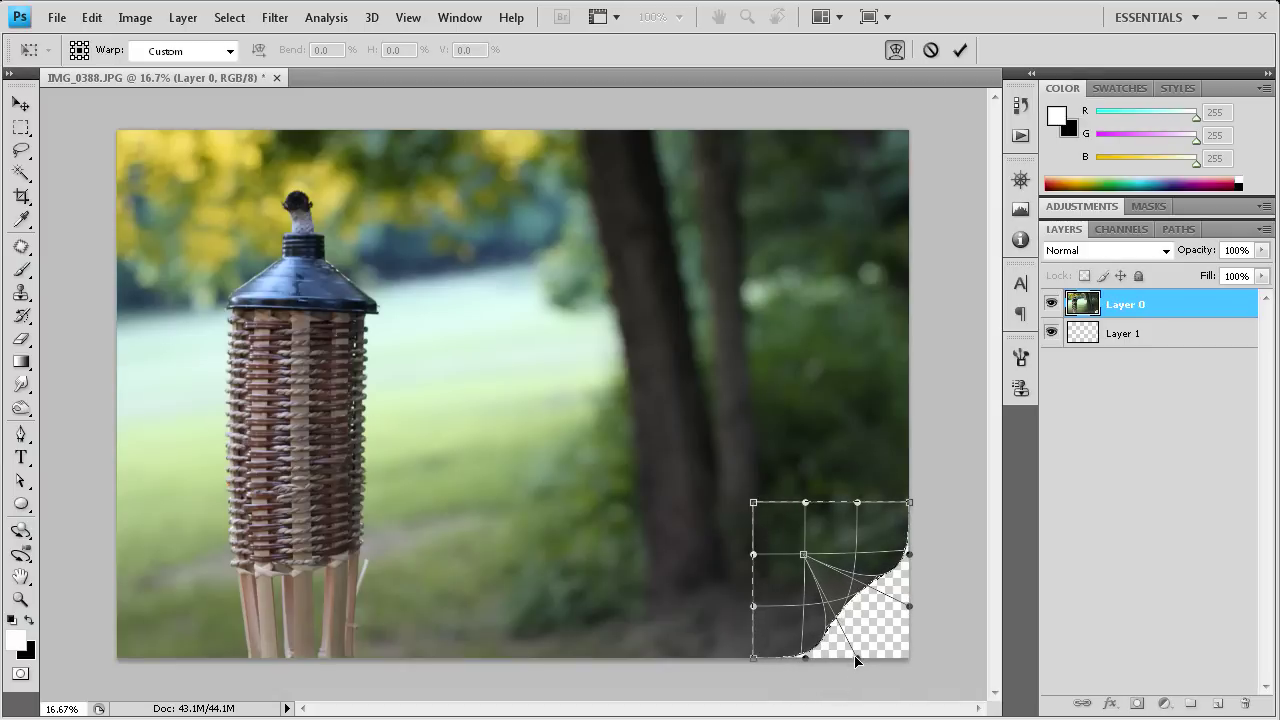
drag(857, 659, 836, 668)
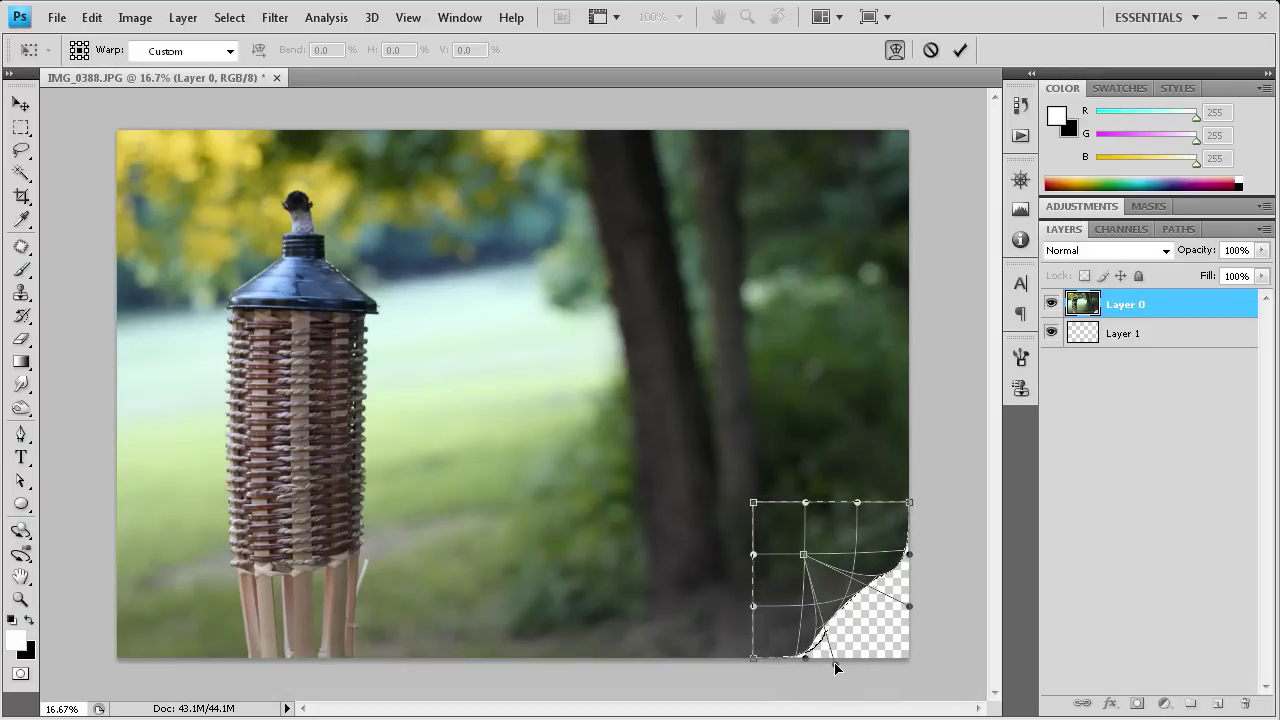
drag(908, 607, 922, 603)
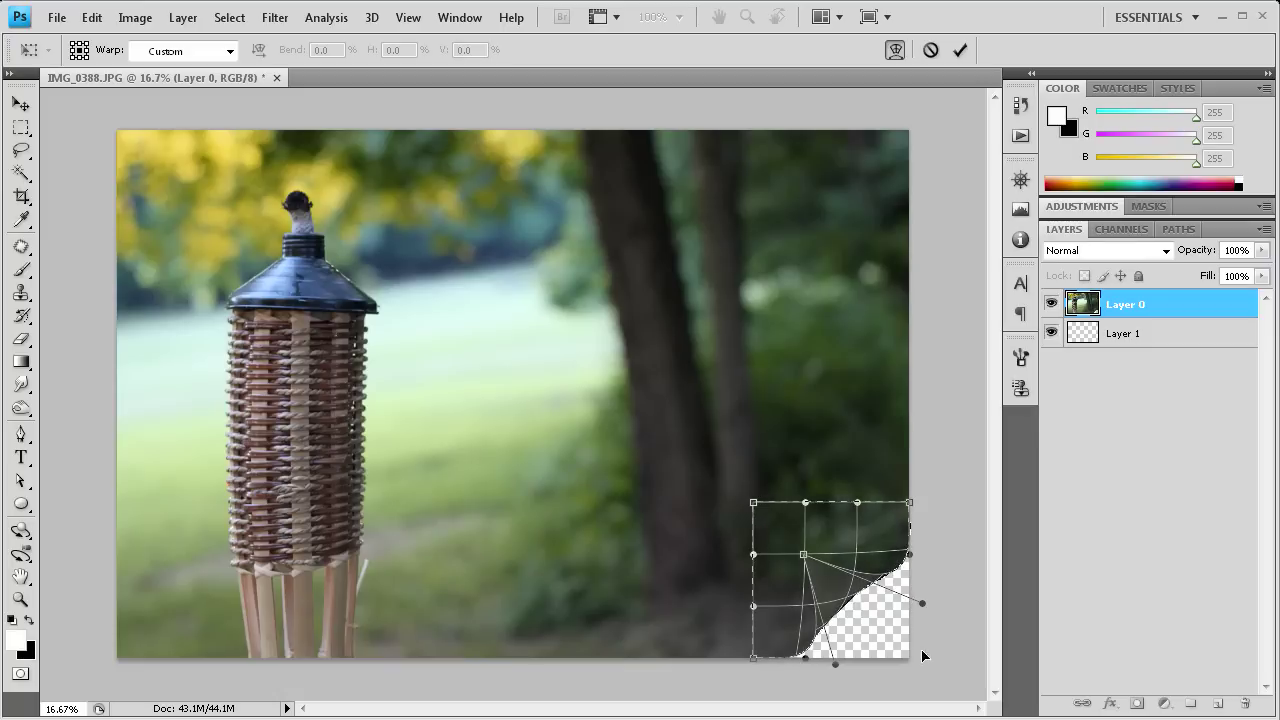
Commit the warp, deselect, and make Layer 1 active
click(960, 50)
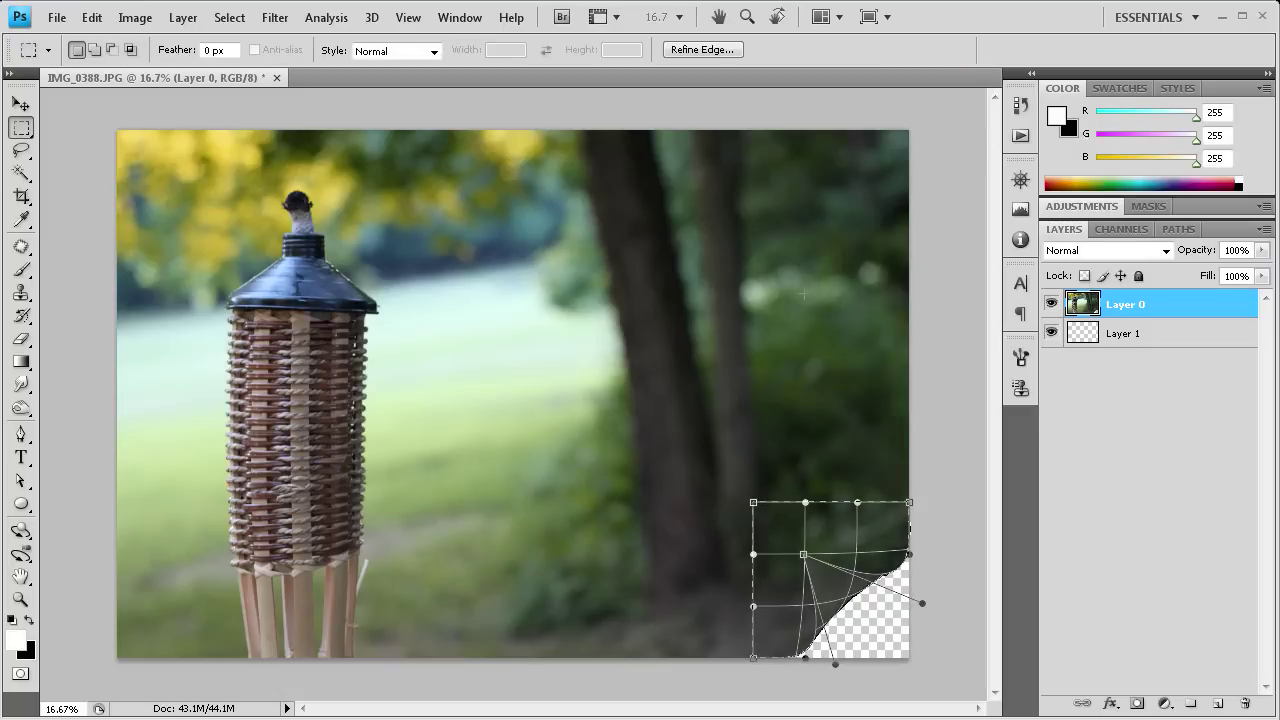
key(ctrl+d)
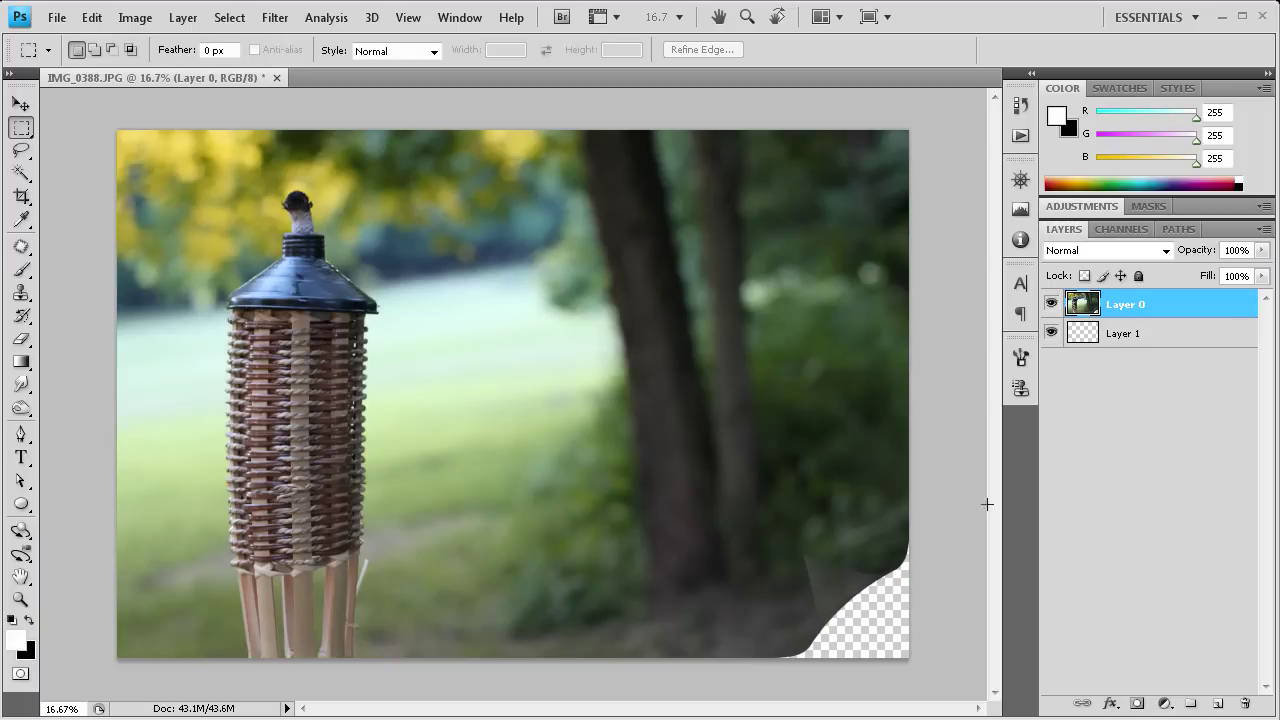
click(1131, 330)
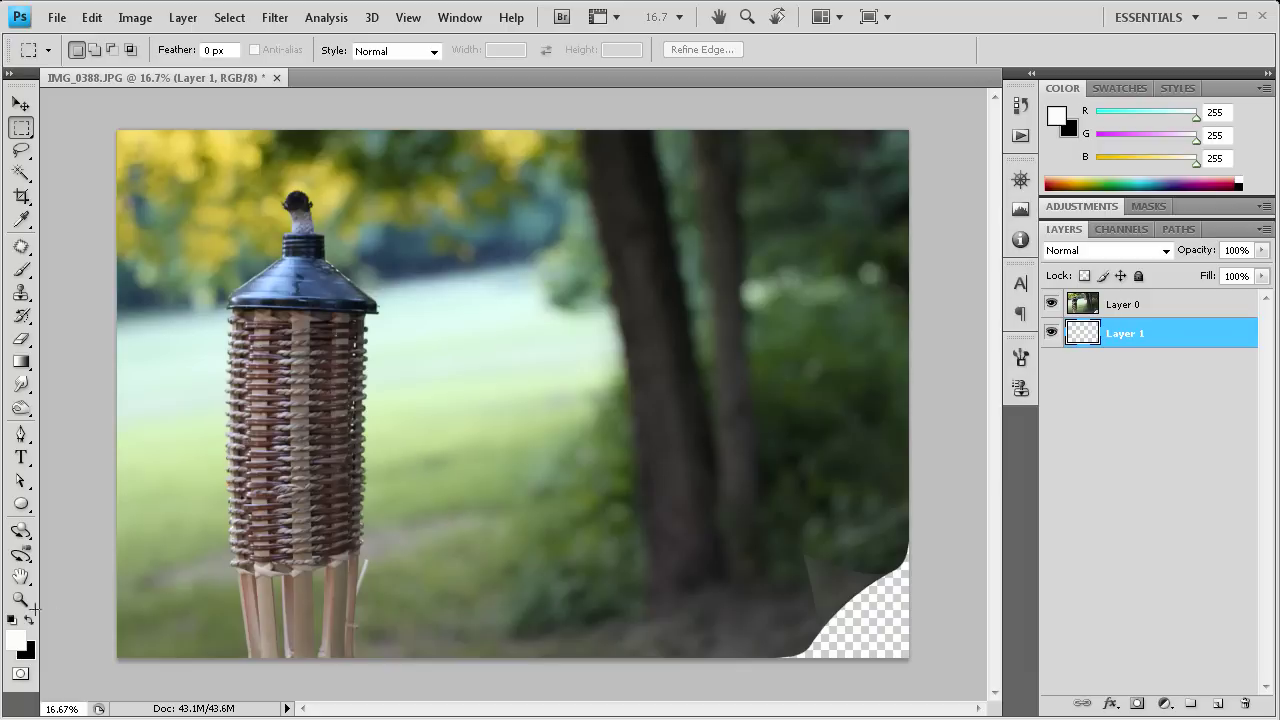
Fill Layer 1 with white using Alt+Backspace
key(alt+BackSpace)
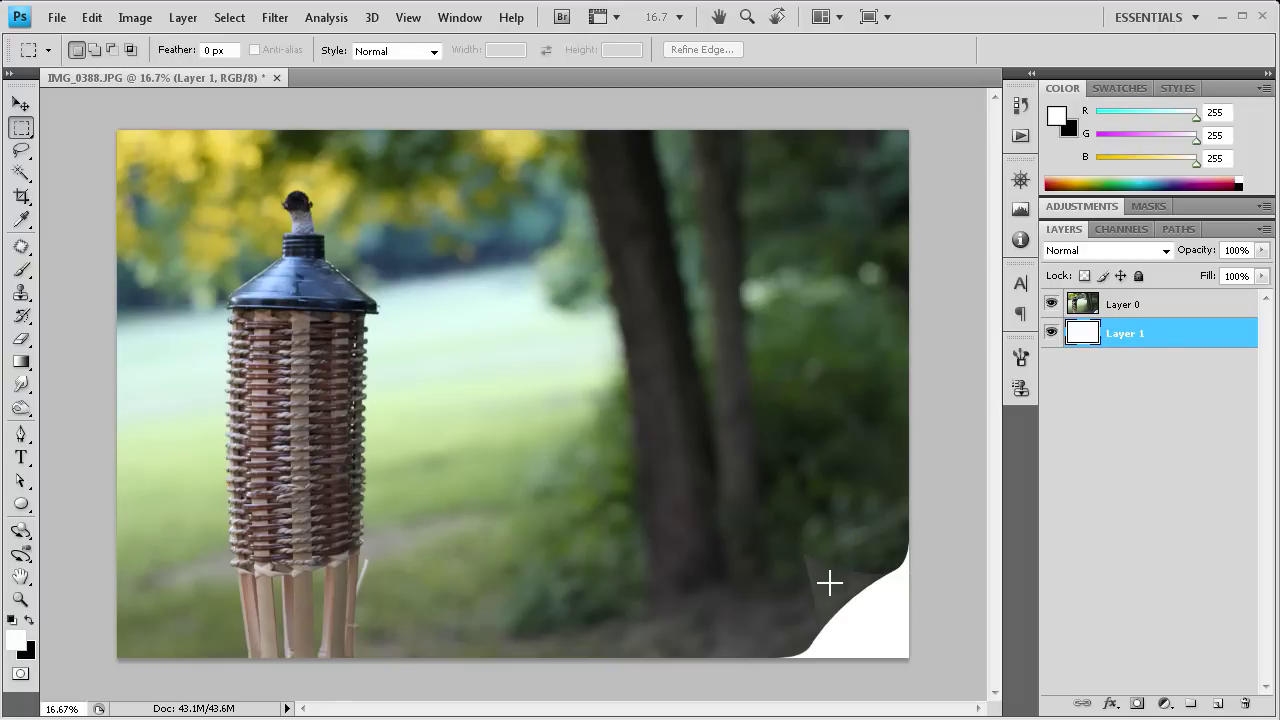
scroll(886, 629, up, 2)
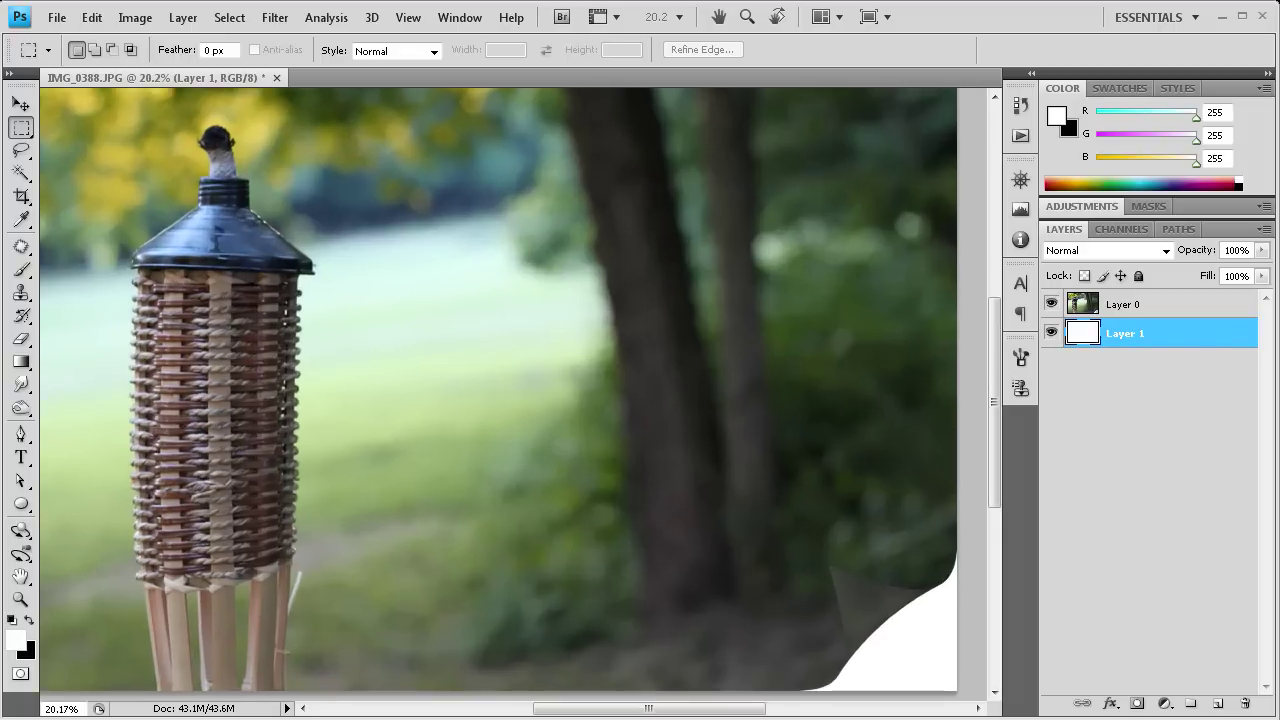
Zoom in on the curled corner and make the photo layer, Layer 0, active
drag(1000, 489, 997, 537)
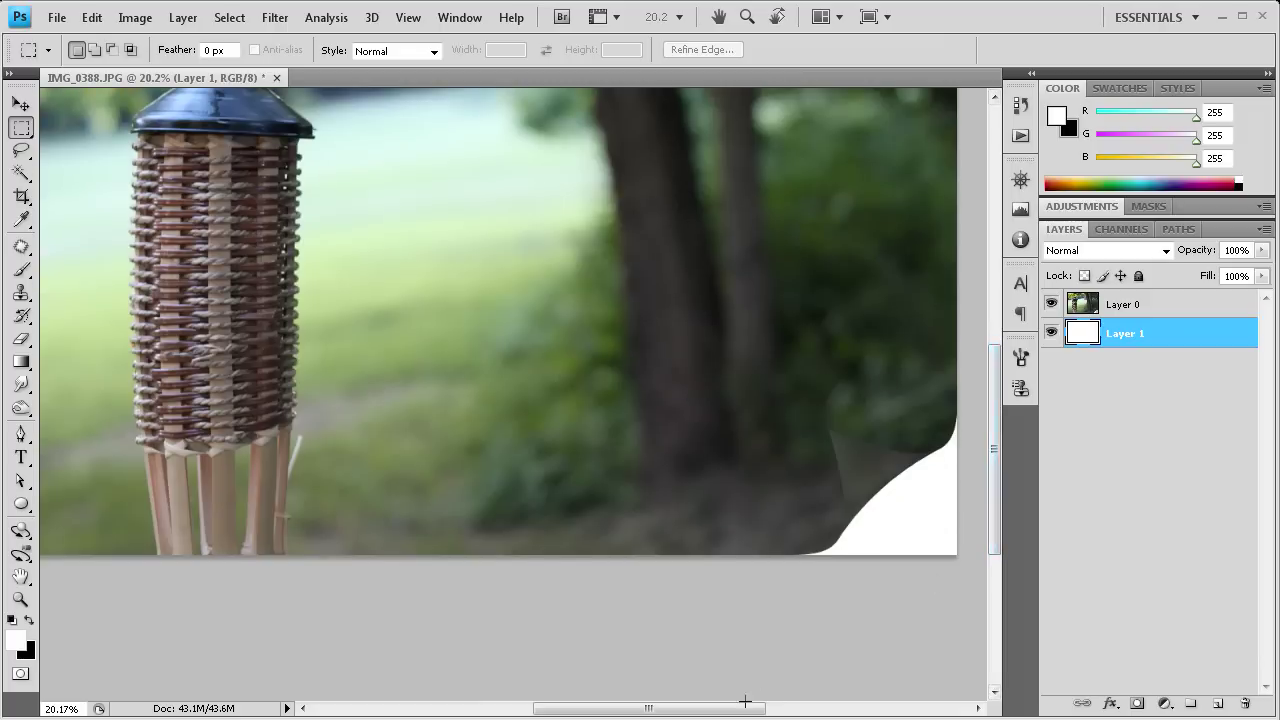
drag(745, 703, 759, 703)
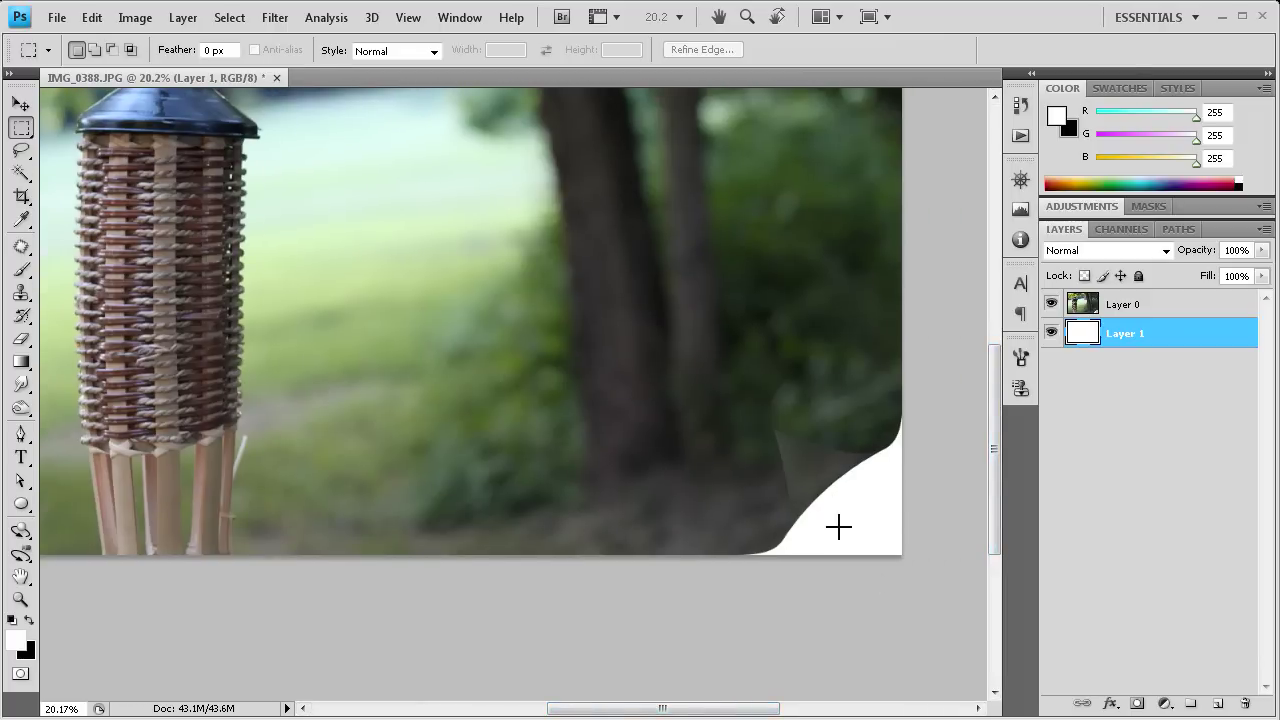
scroll(838, 527, up, 2)
scroll(843, 543, up, 2)
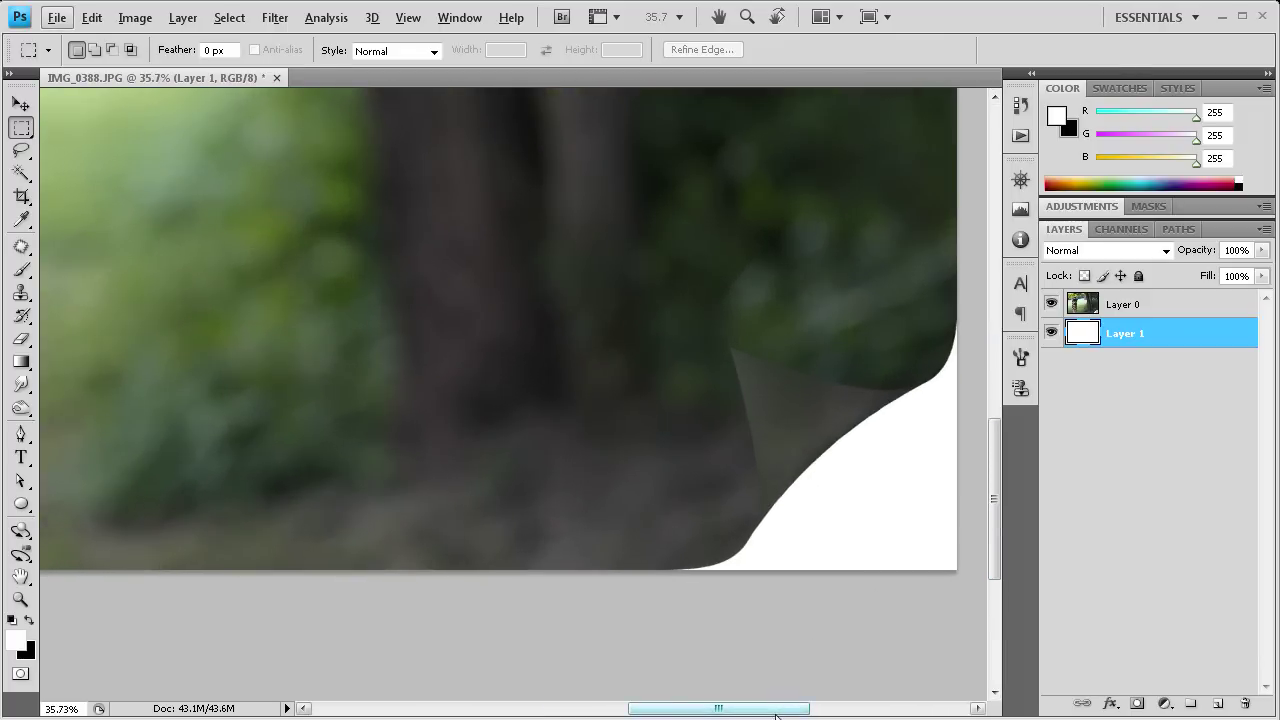
drag(781, 714, 801, 714)
scroll(791, 517, up, 1)
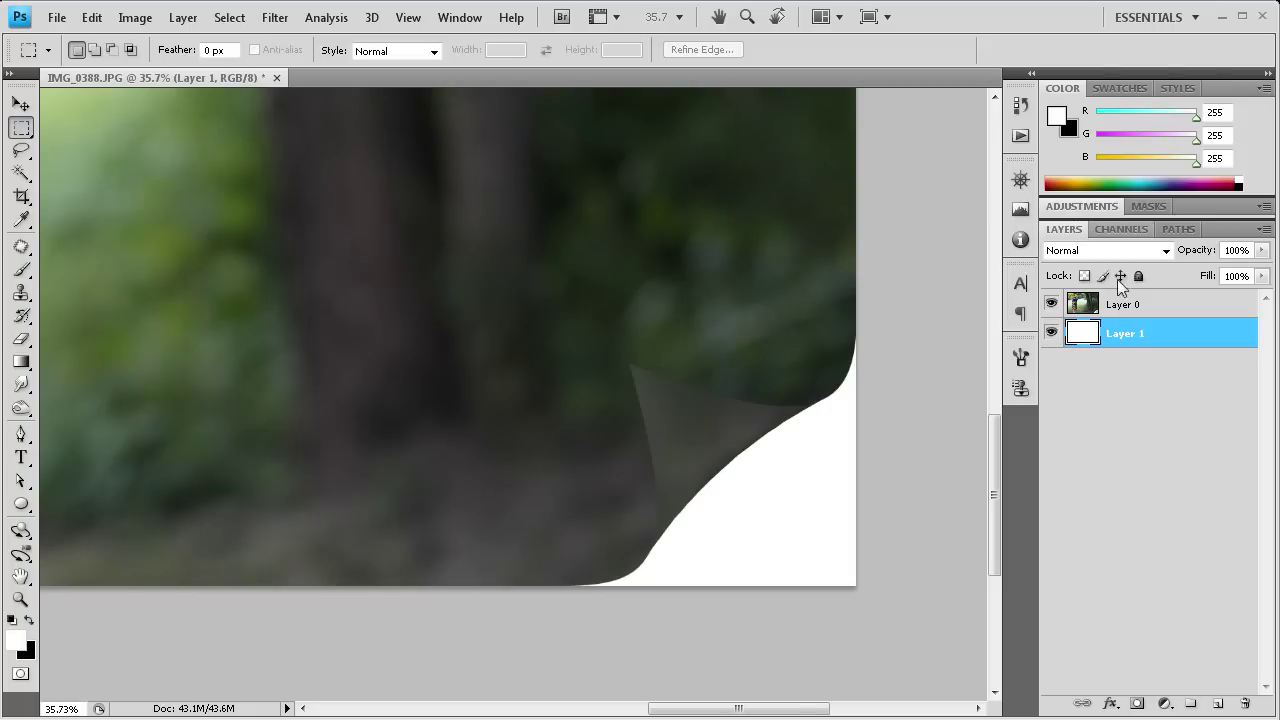
click(1107, 305)
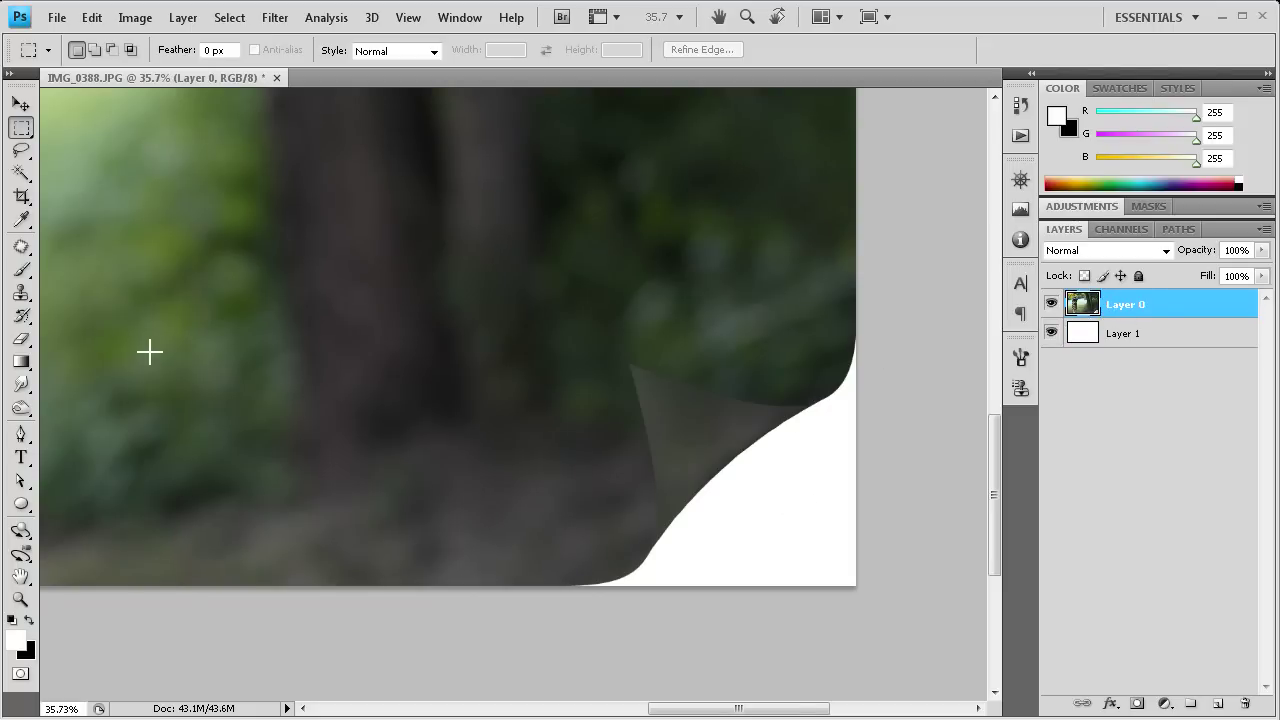
click(20, 437)
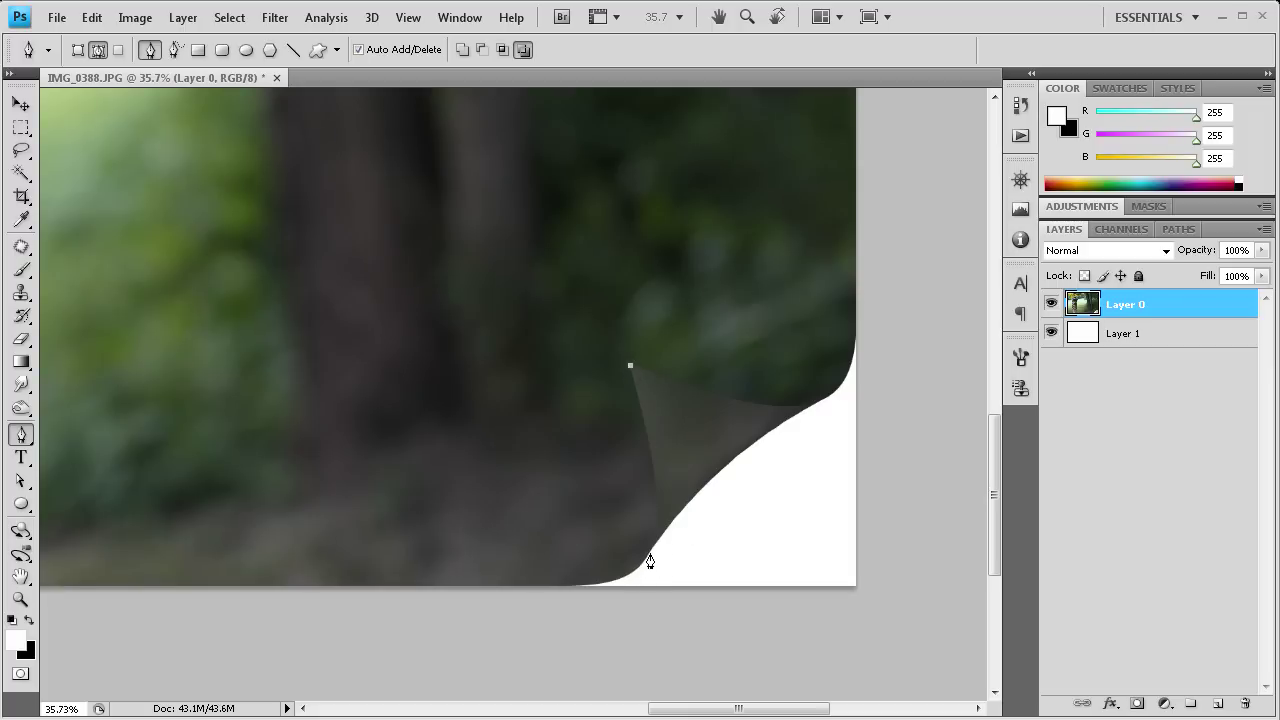
Draw a closed three-anchor curved pen path around the folded flap
drag(645, 562, 608, 591)
drag(825, 401, 830, 410)
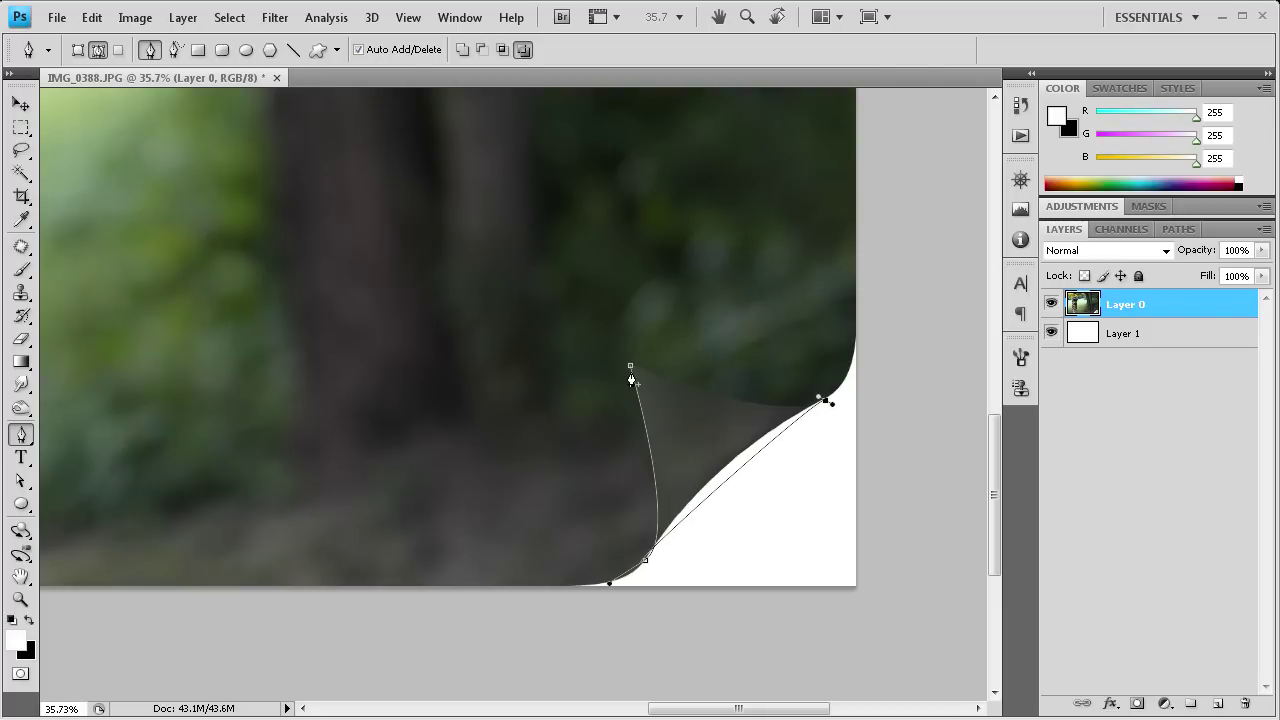
mouse_move(630, 373)
mouse_down()
mouse_move(453, 315)
mouse_move(497, 318)
mouse_up()
ctrl+click(491, 315)
Adjust the flap path's anchors and curves so its lower edge hugs the fold
click(21, 481)
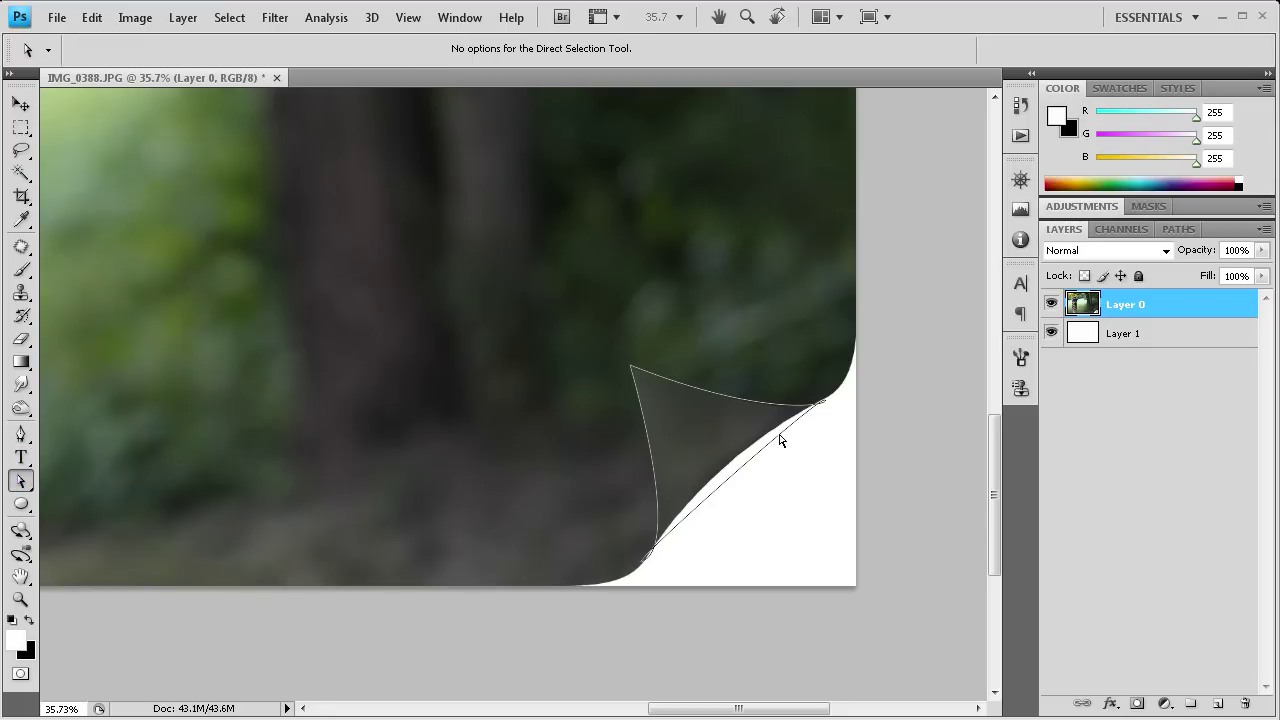
click(781, 440)
drag(833, 407, 830, 403)
click(740, 473)
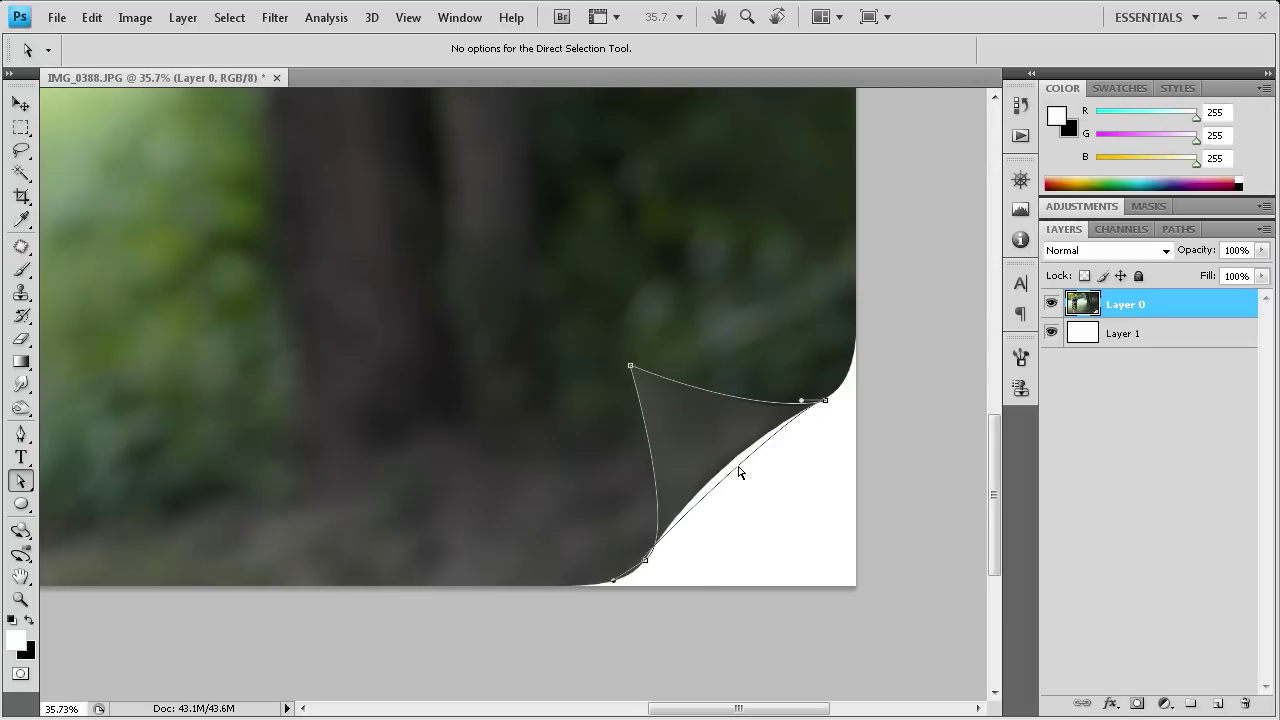
drag(740, 473, 743, 471)
drag(612, 584, 640, 572)
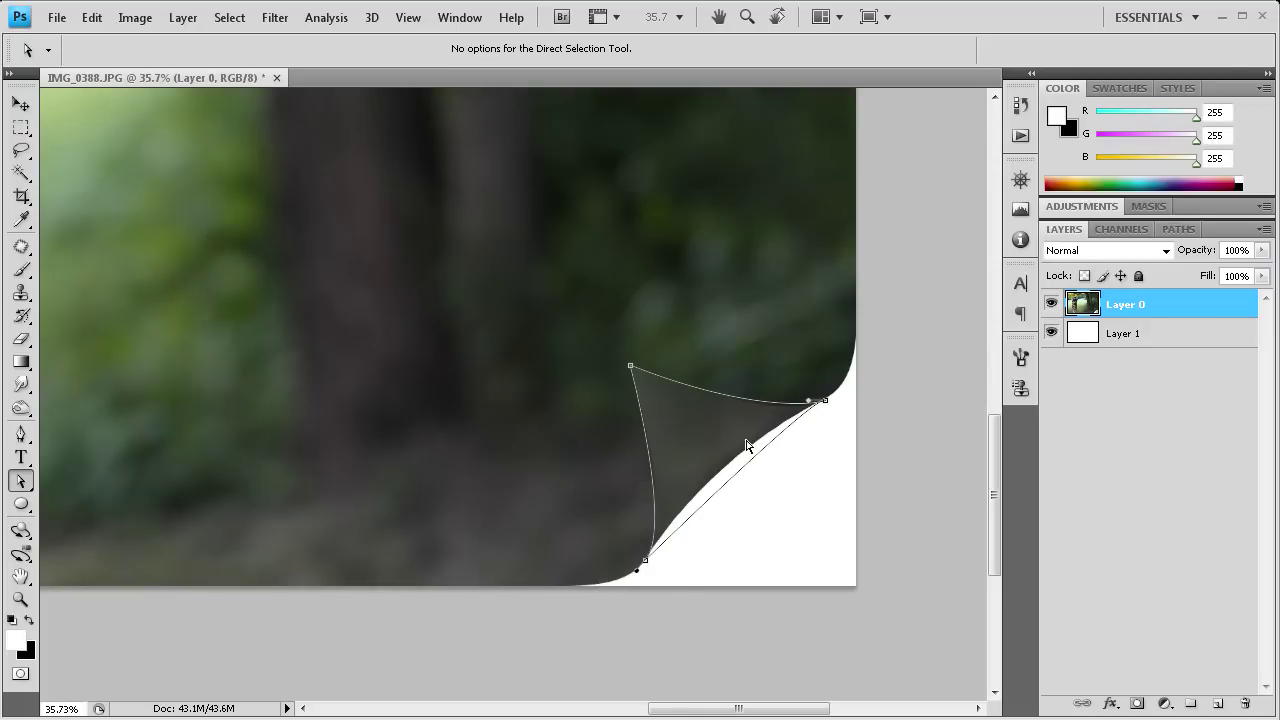
click(22, 436)
Convert the flap path into a selection
right_click(686, 415)
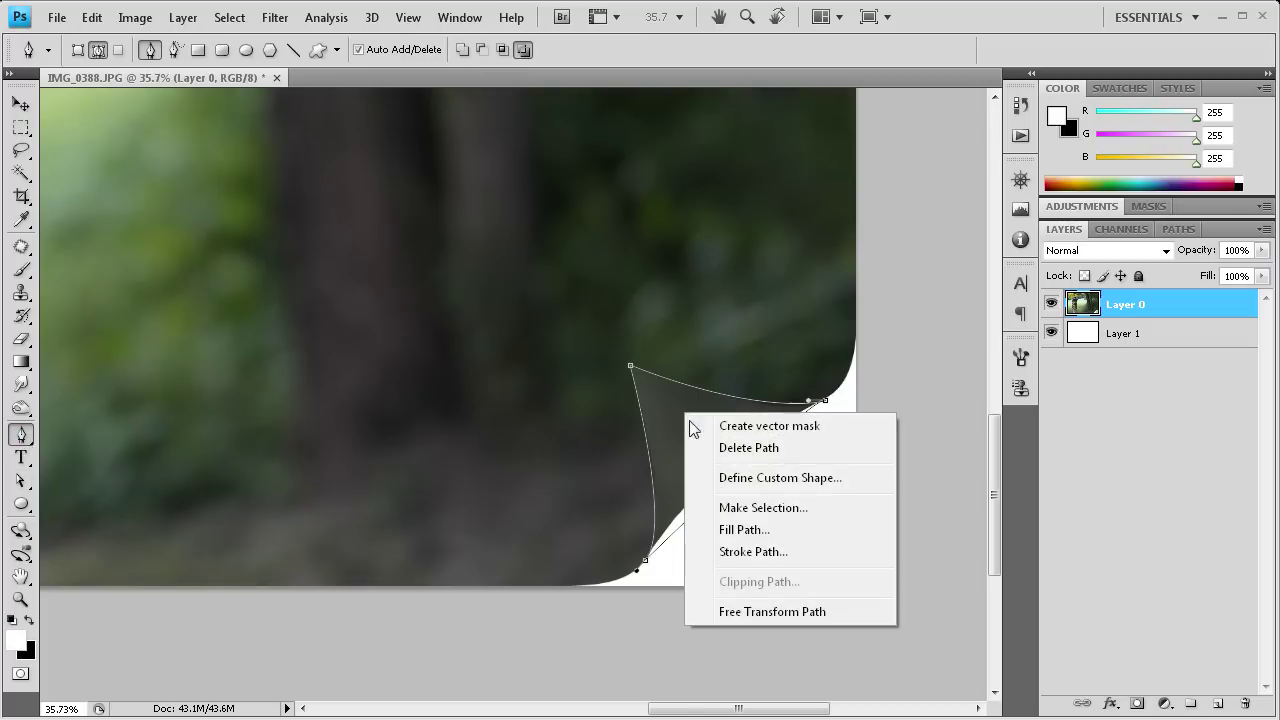
click(737, 508)
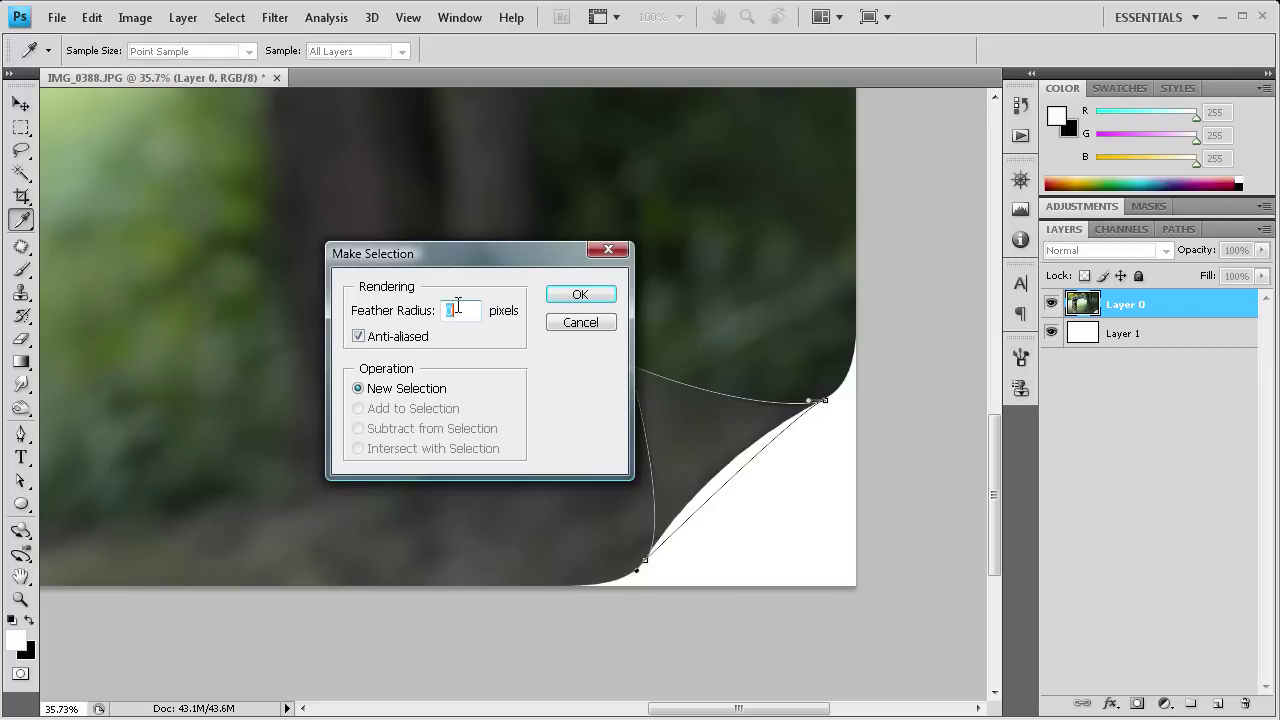
click(575, 292)
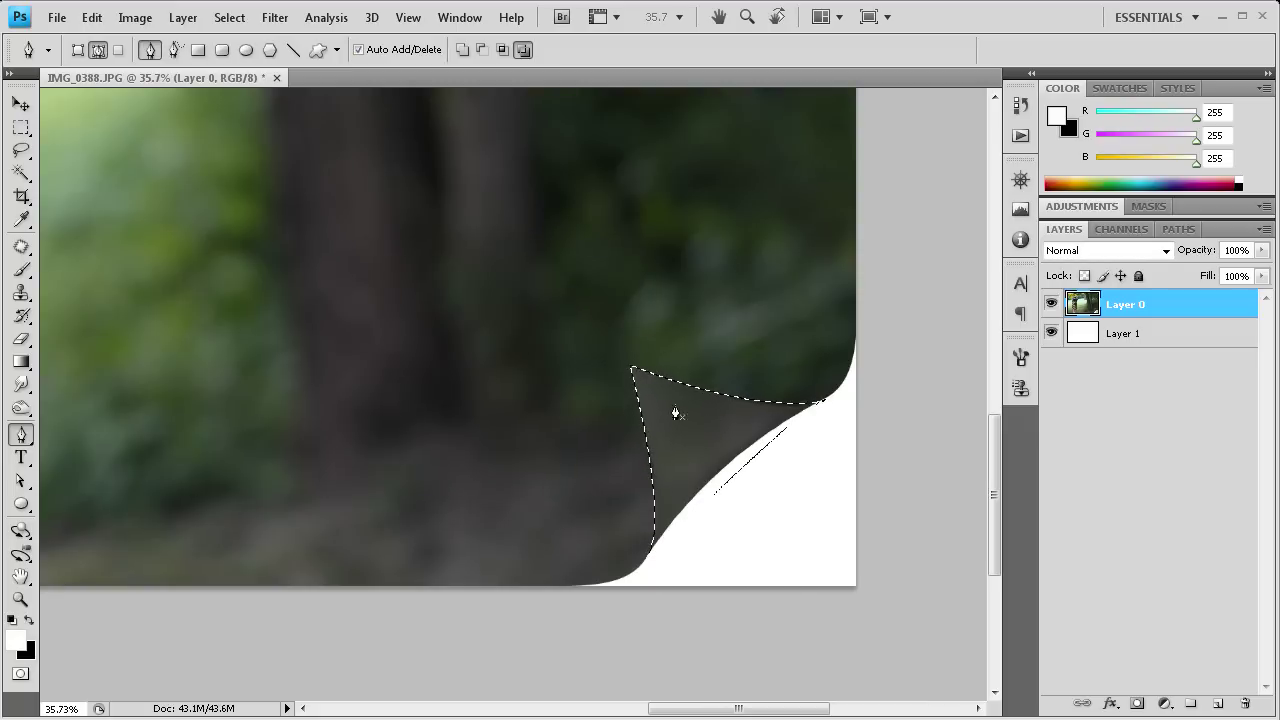
Copy the selected flap onto a new layer, Layer 2, via Layer via Copy
click(18, 128)
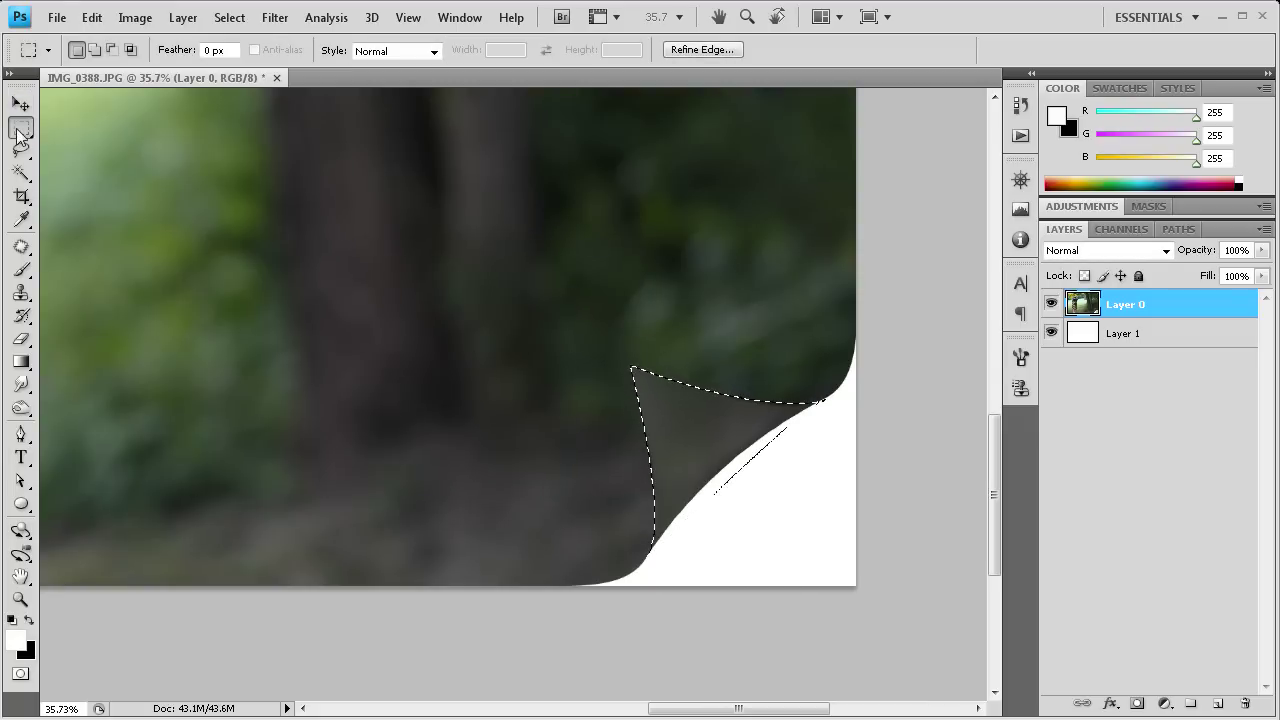
right_click(20, 134)
click(135, 126)
right_click(677, 432)
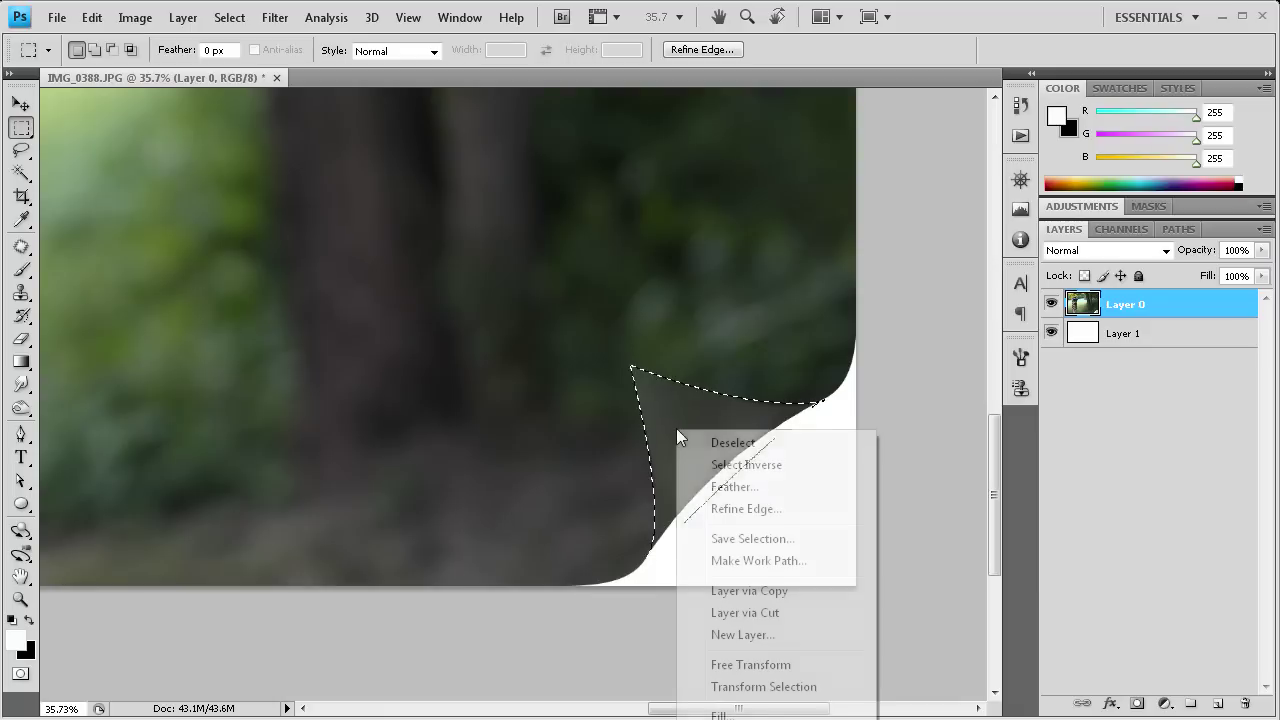
click(749, 591)
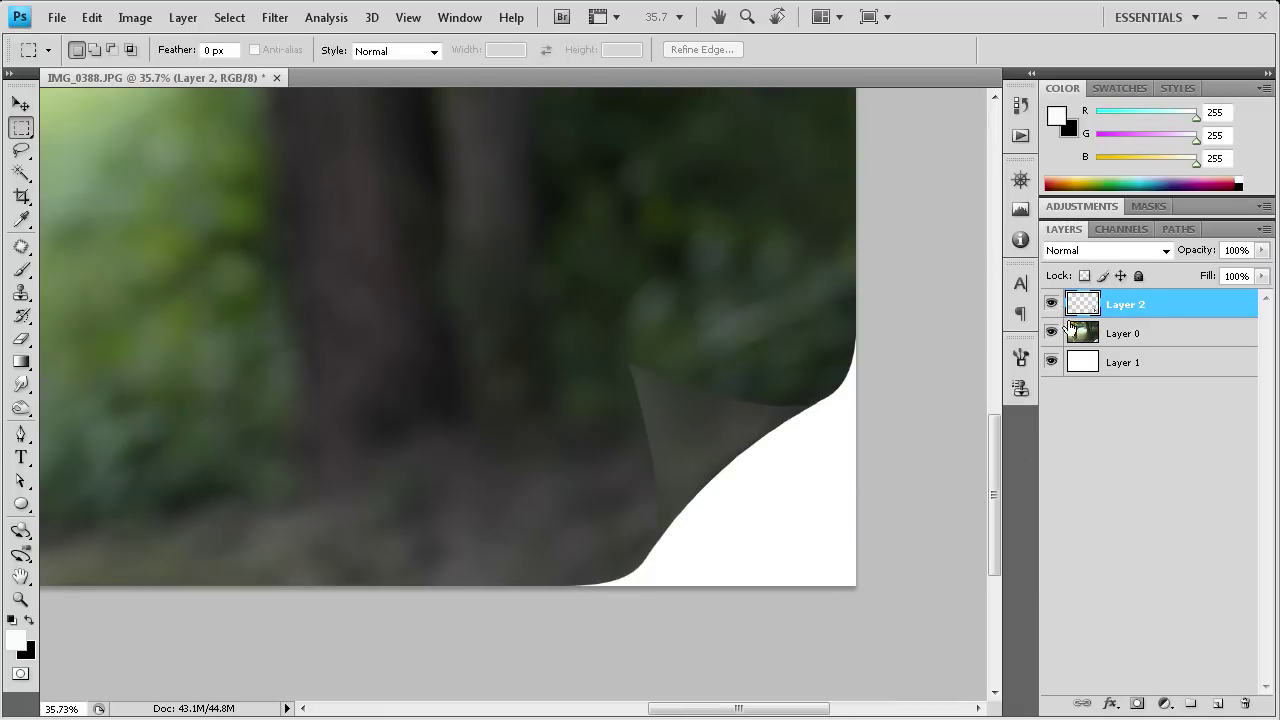
click(1107, 336)
click(1128, 306)
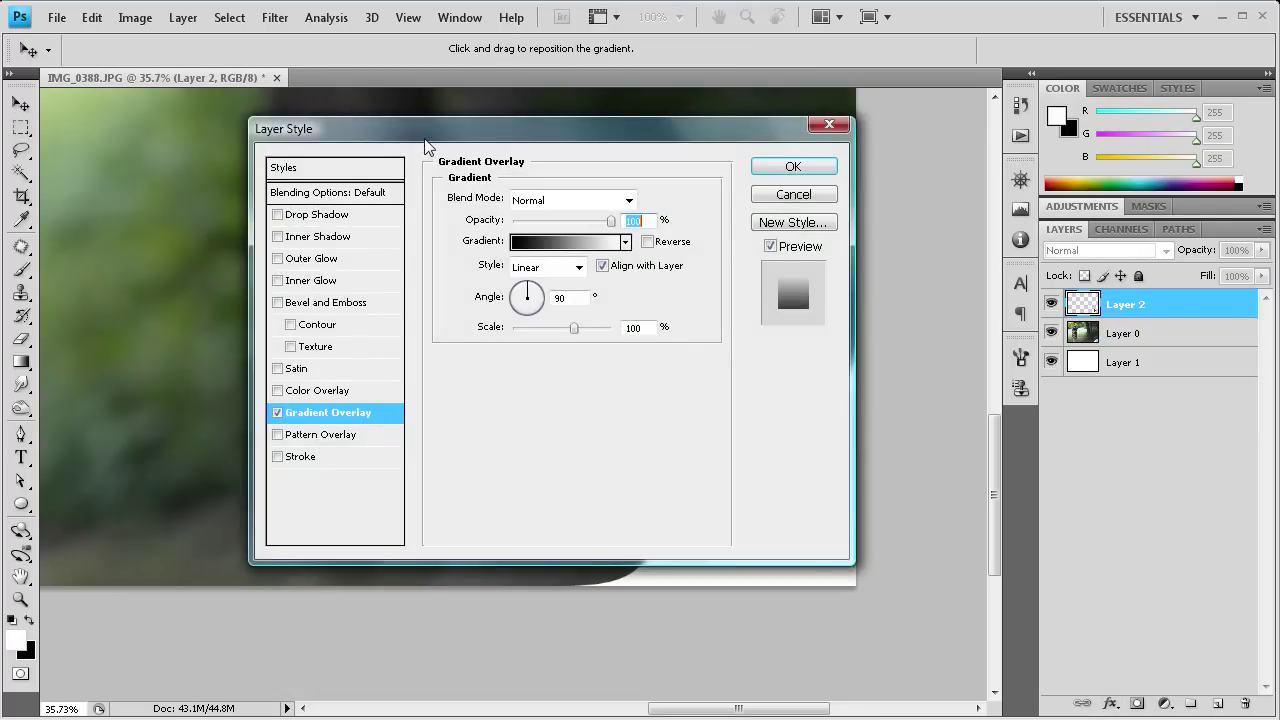
Apply a gradient overlay to Layer 2 at 132° angle and 101% scale
drag(425, 140, 420, 161)
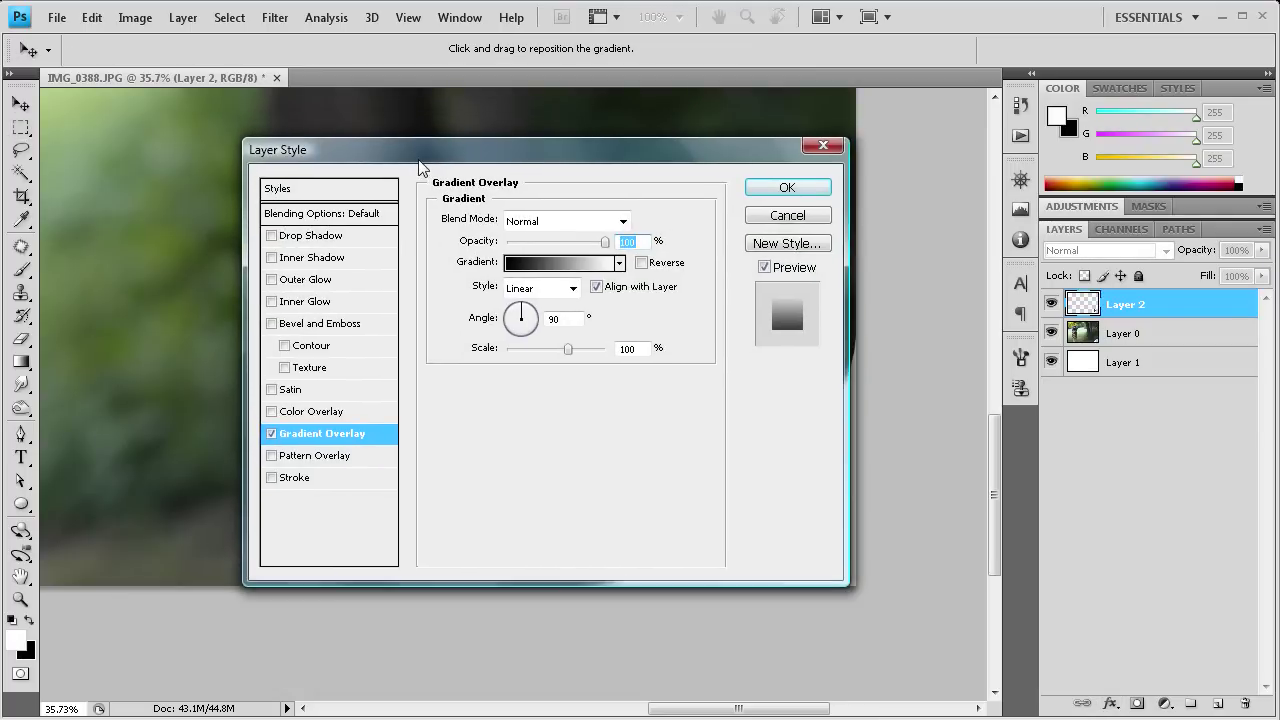
mouse_move(320, 148)
mouse_down()
mouse_move(213, 90)
mouse_move(223, 46)
mouse_up()
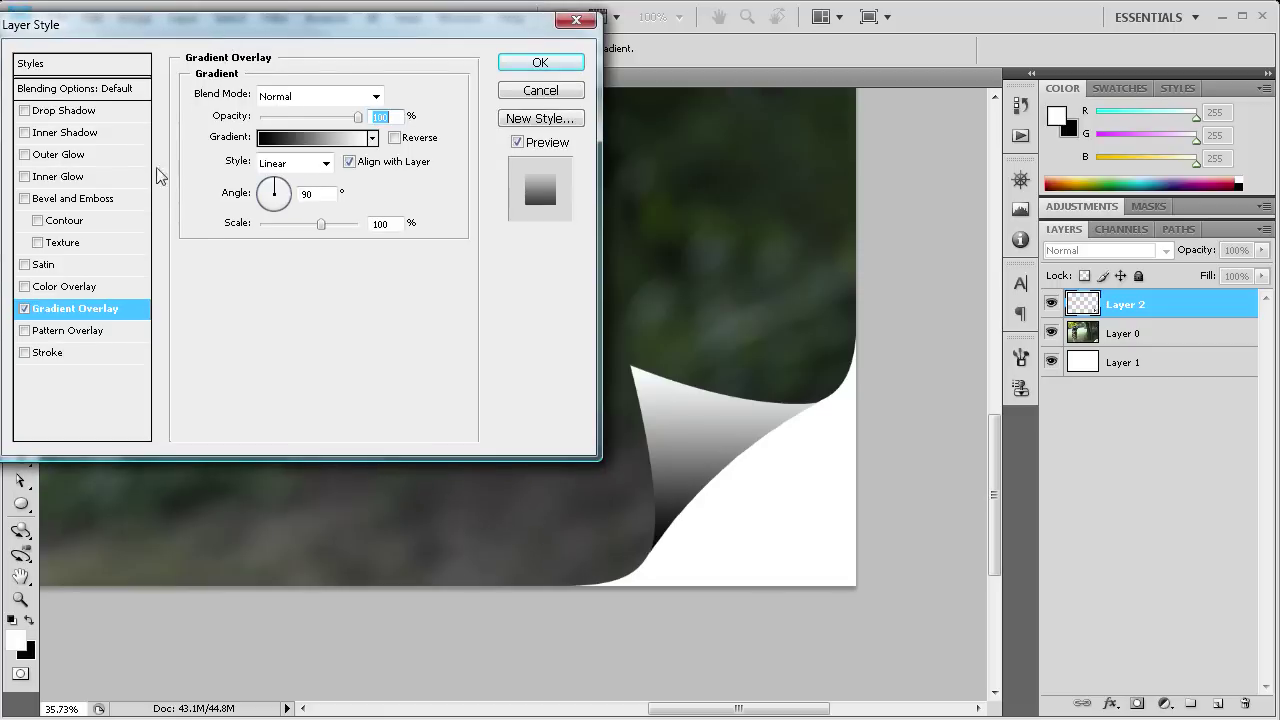
click(271, 184)
click(271, 192)
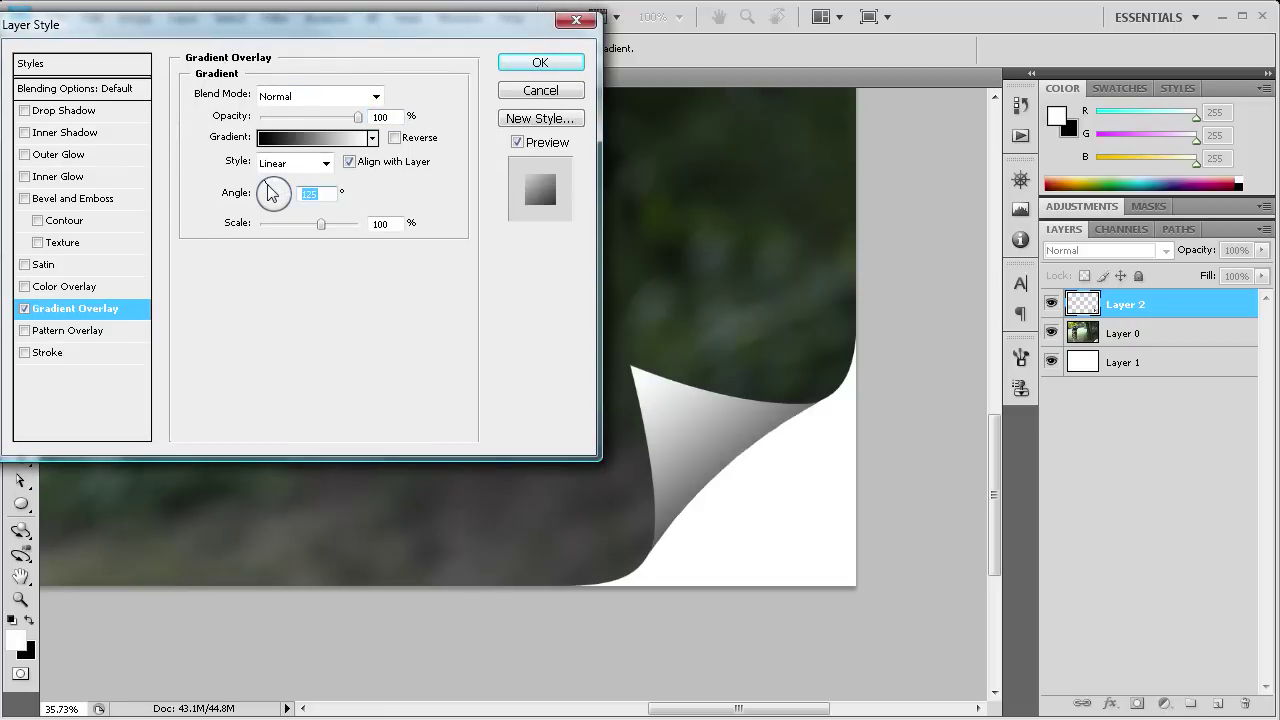
drag(272, 193, 269, 193)
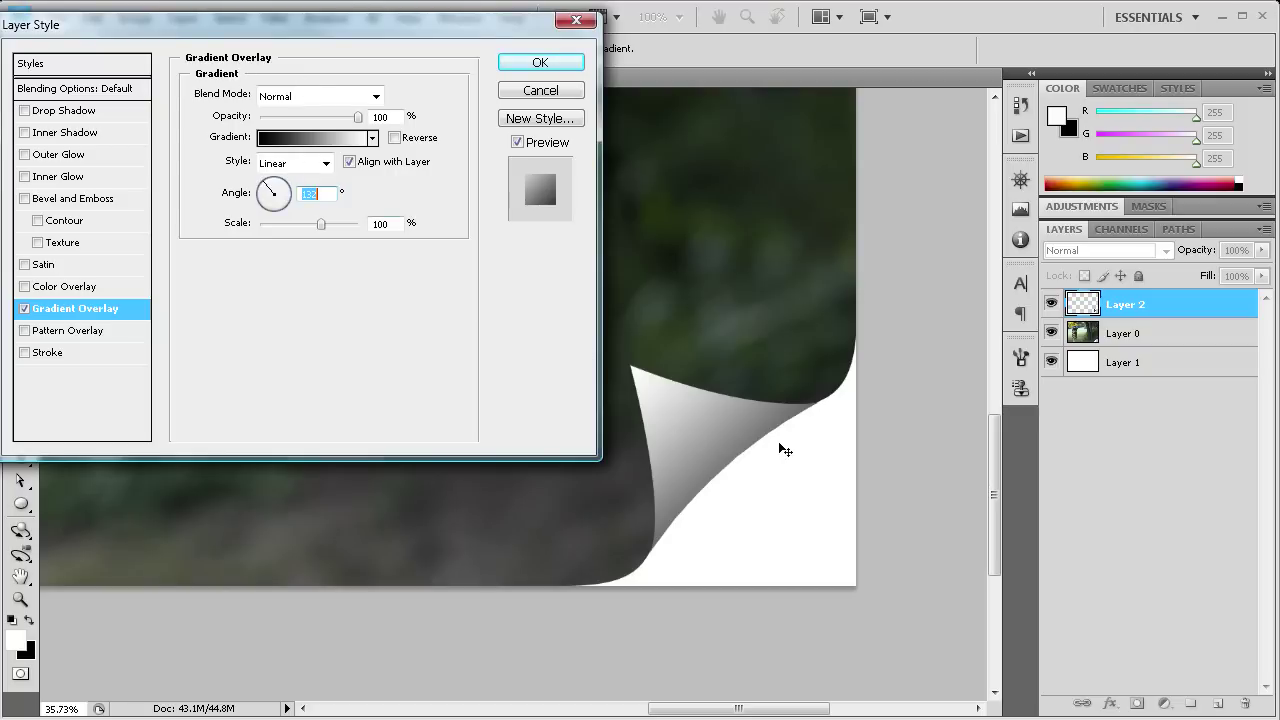
drag(320, 224, 322, 224)
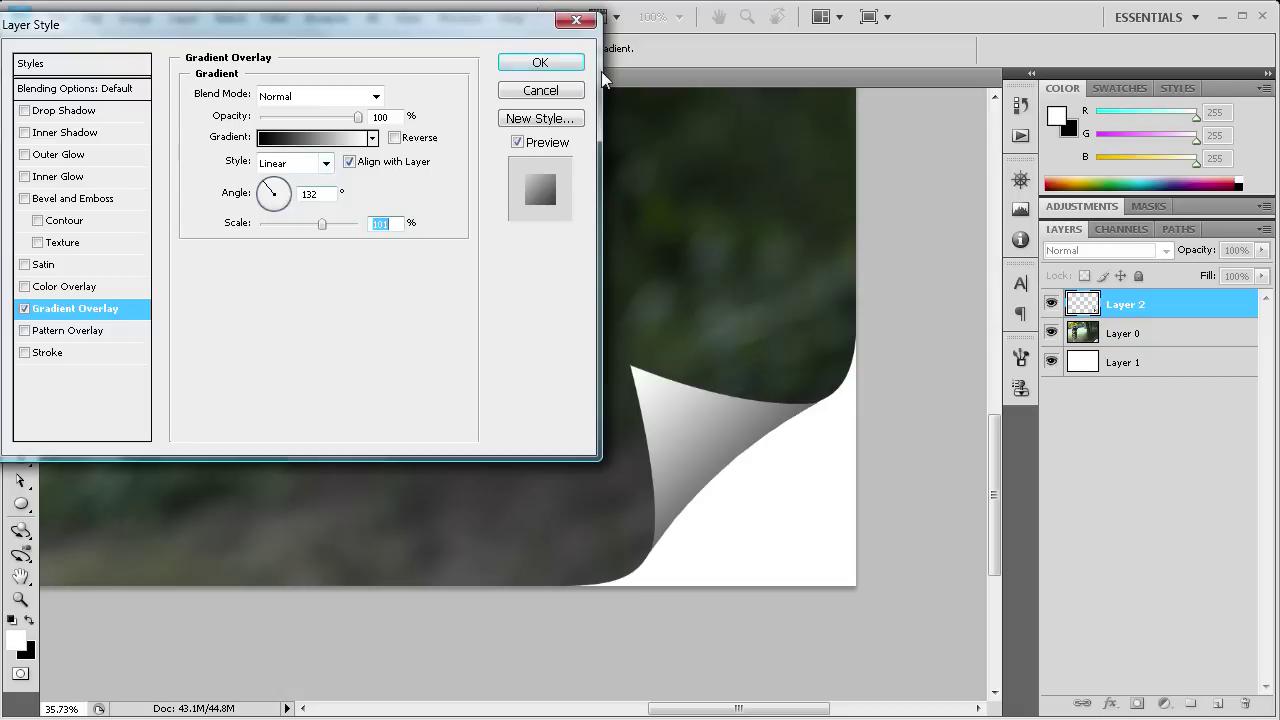
click(560, 61)
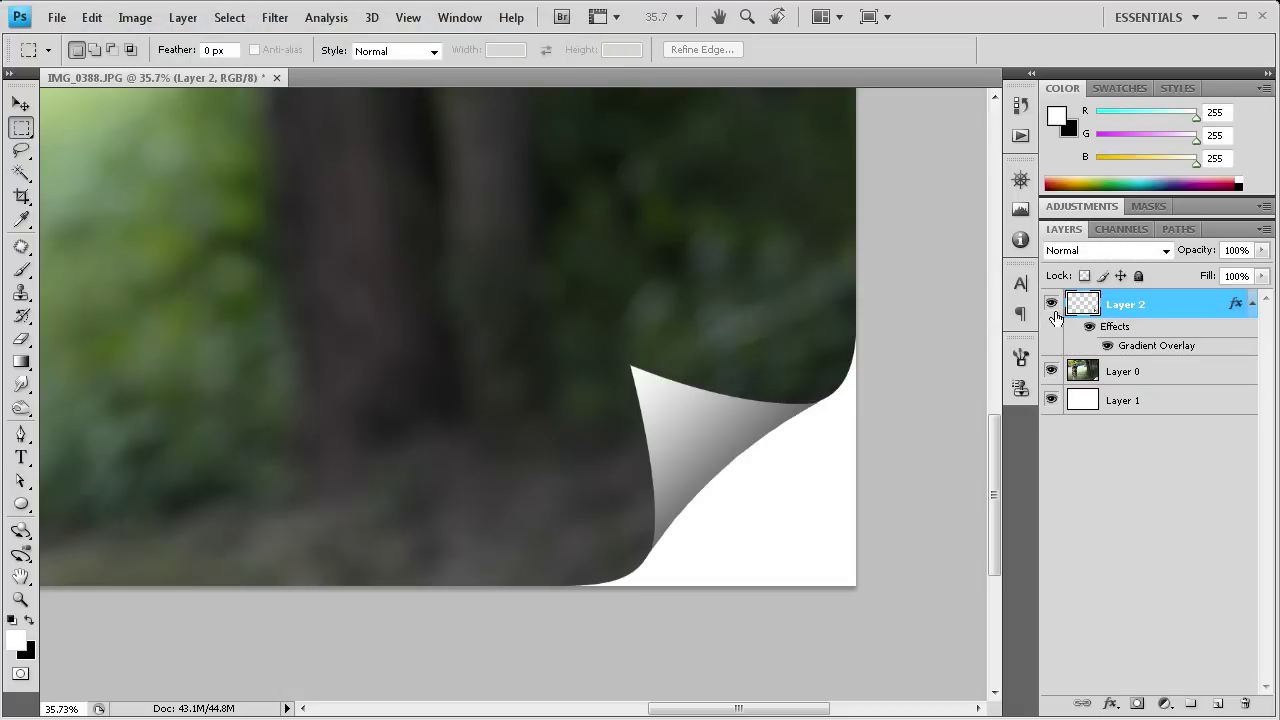
Select Layer 0 together with Layer 2 and merge them into one layer
ctrl+click(1133, 375)
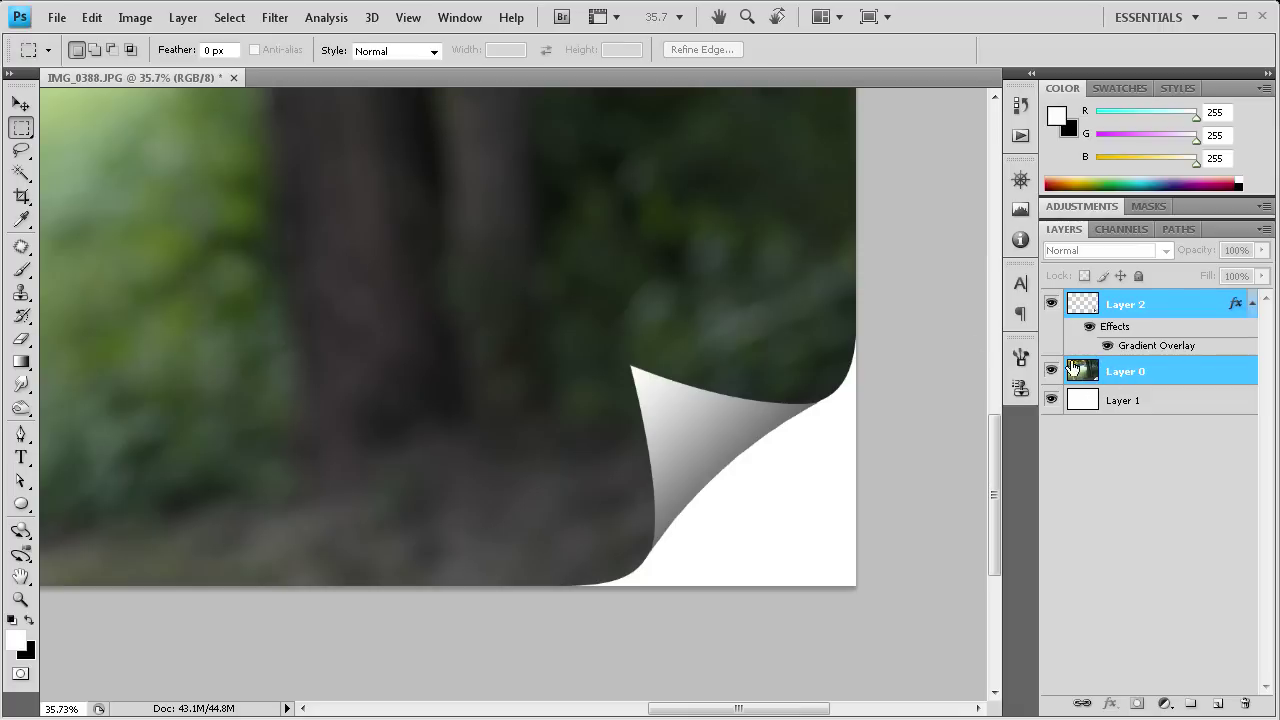
right_click(1138, 305)
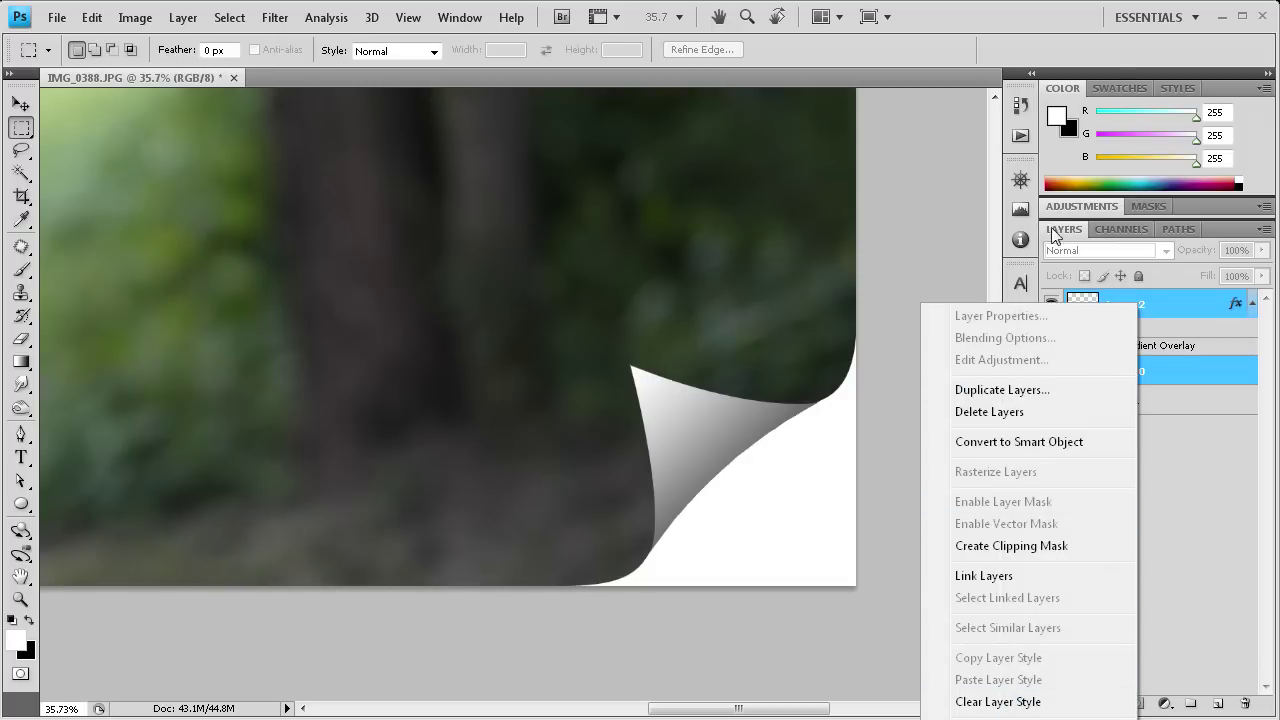
click(1000, 702)
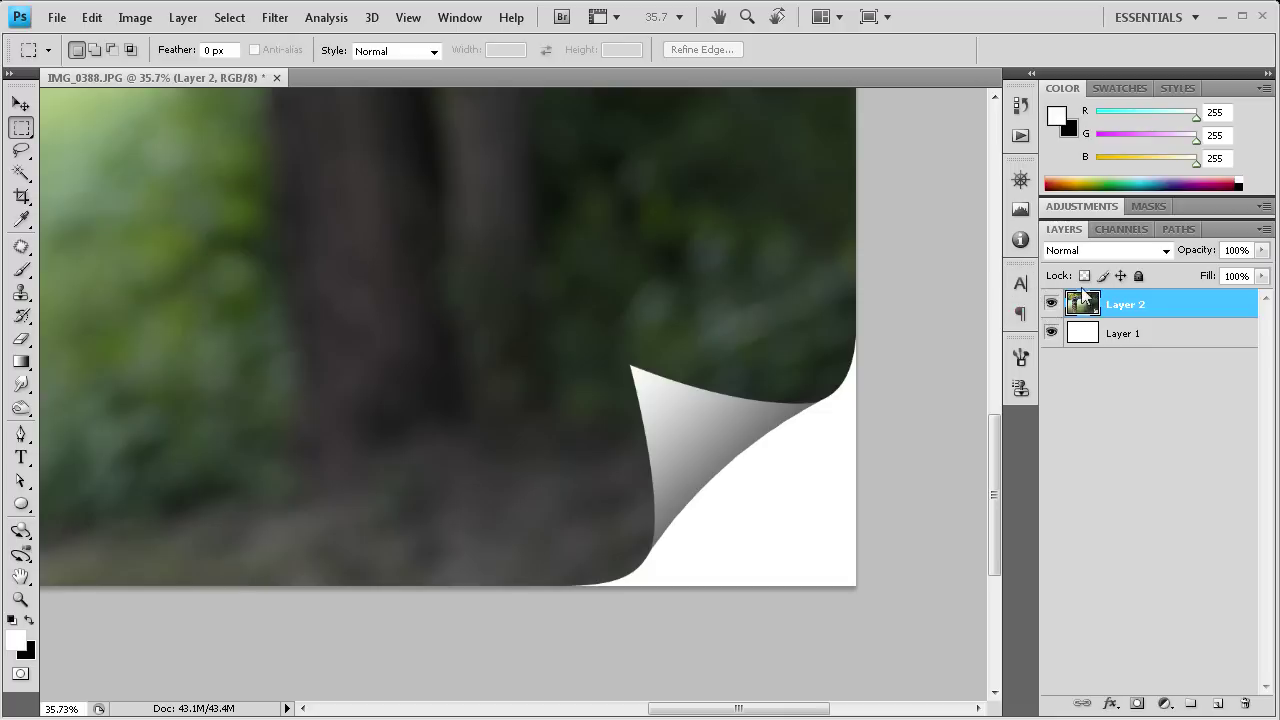
Add a drop shadow to Layer 2 with distance 12, spread 45%, size 51 px and lowered opacity
click(1112, 705)
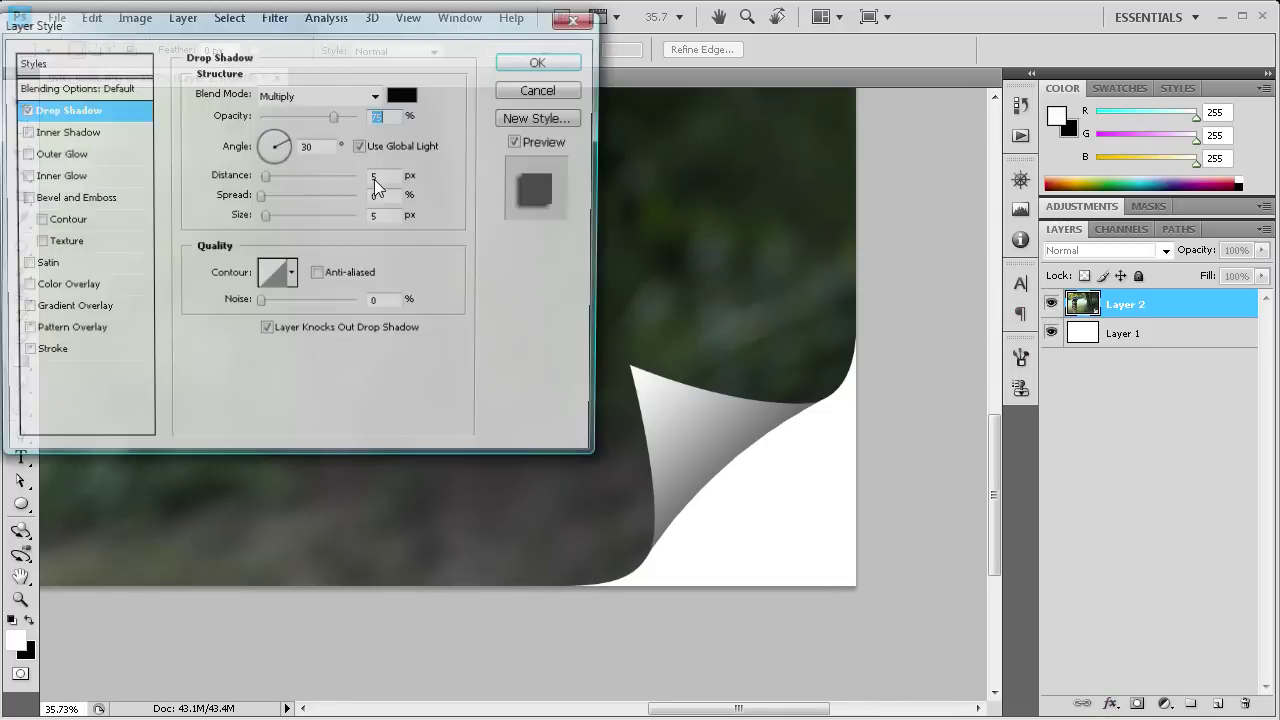
mouse_move(324, 29)
mouse_down()
mouse_move(367, 55)
mouse_move(362, 78)
mouse_up()
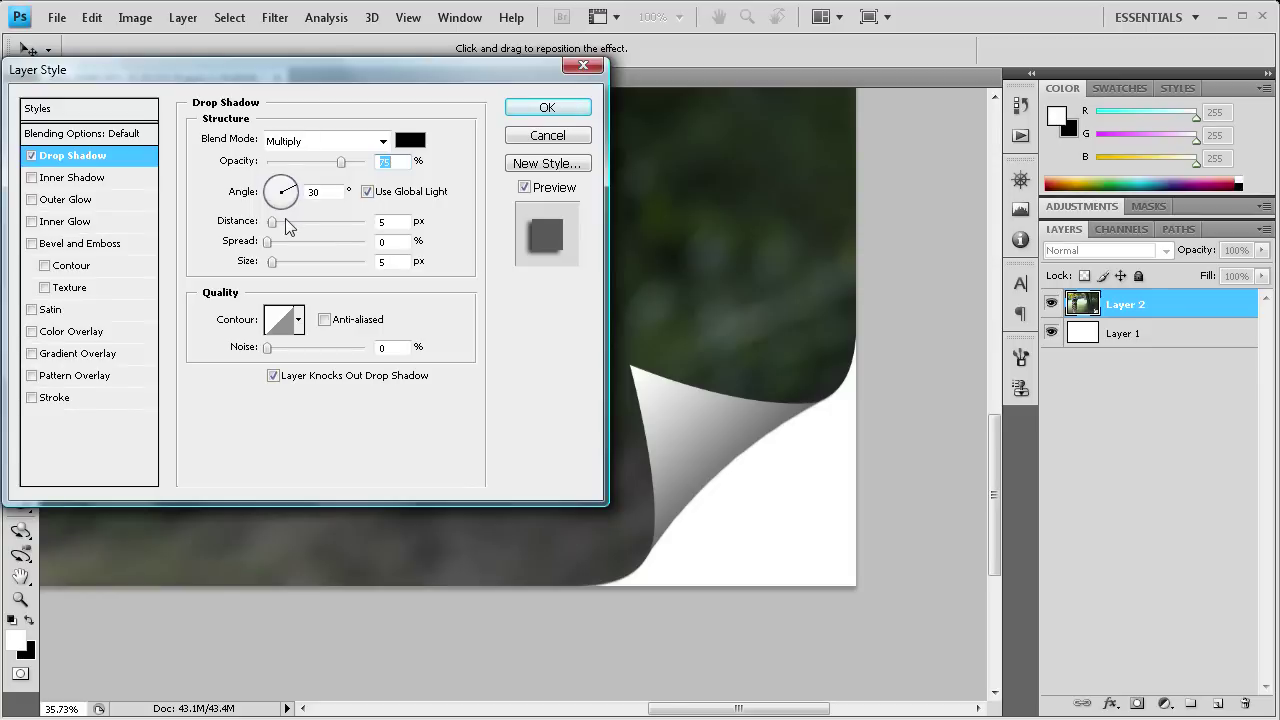
click(274, 262)
drag(268, 242, 298, 240)
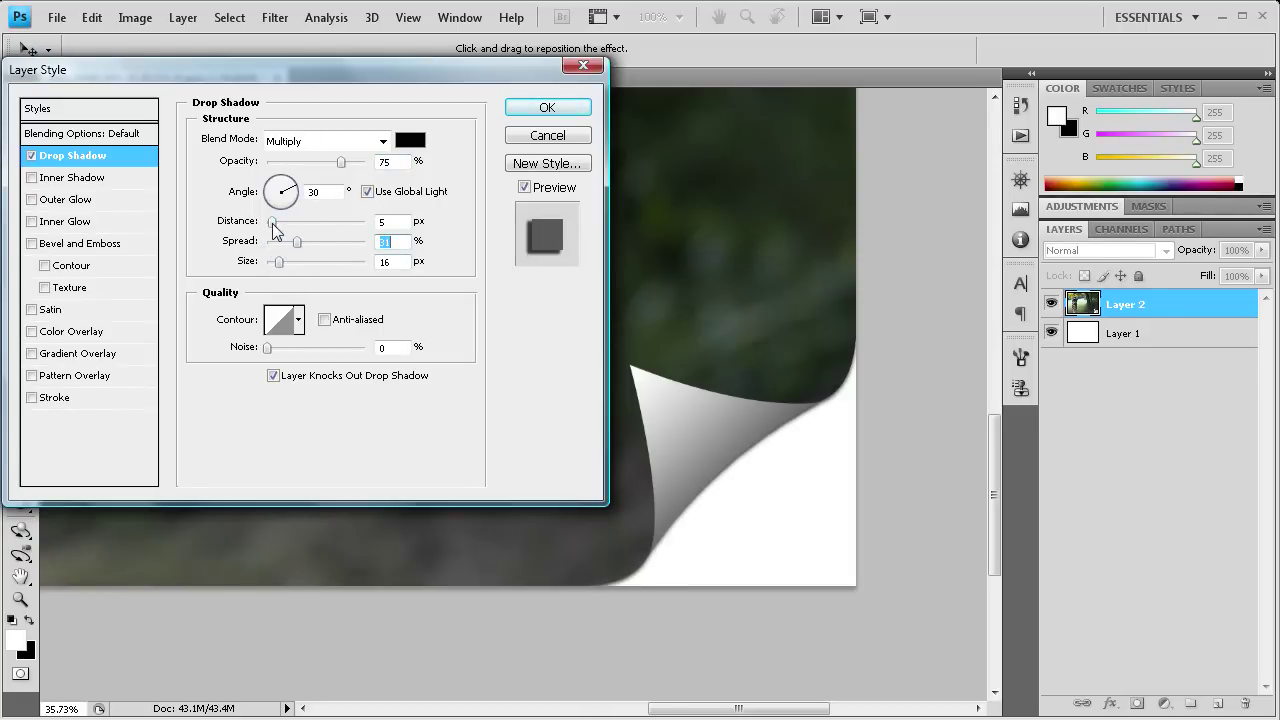
drag(272, 222, 311, 241)
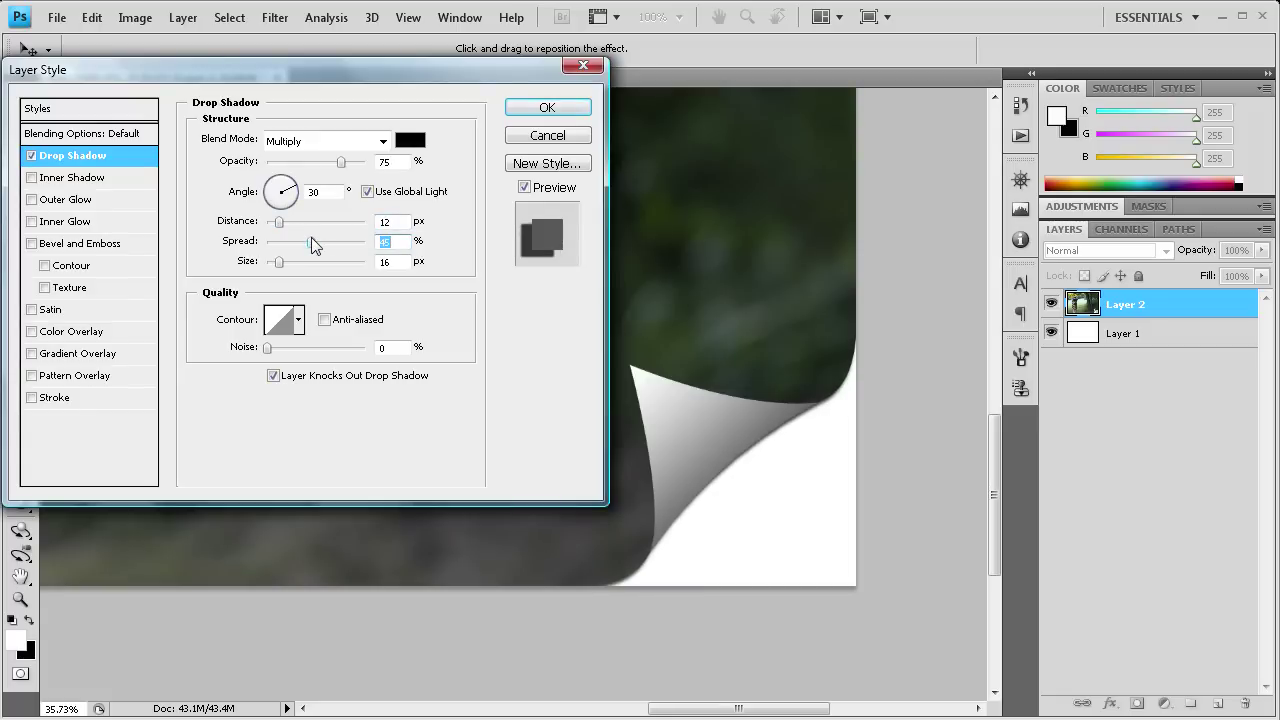
click(283, 260)
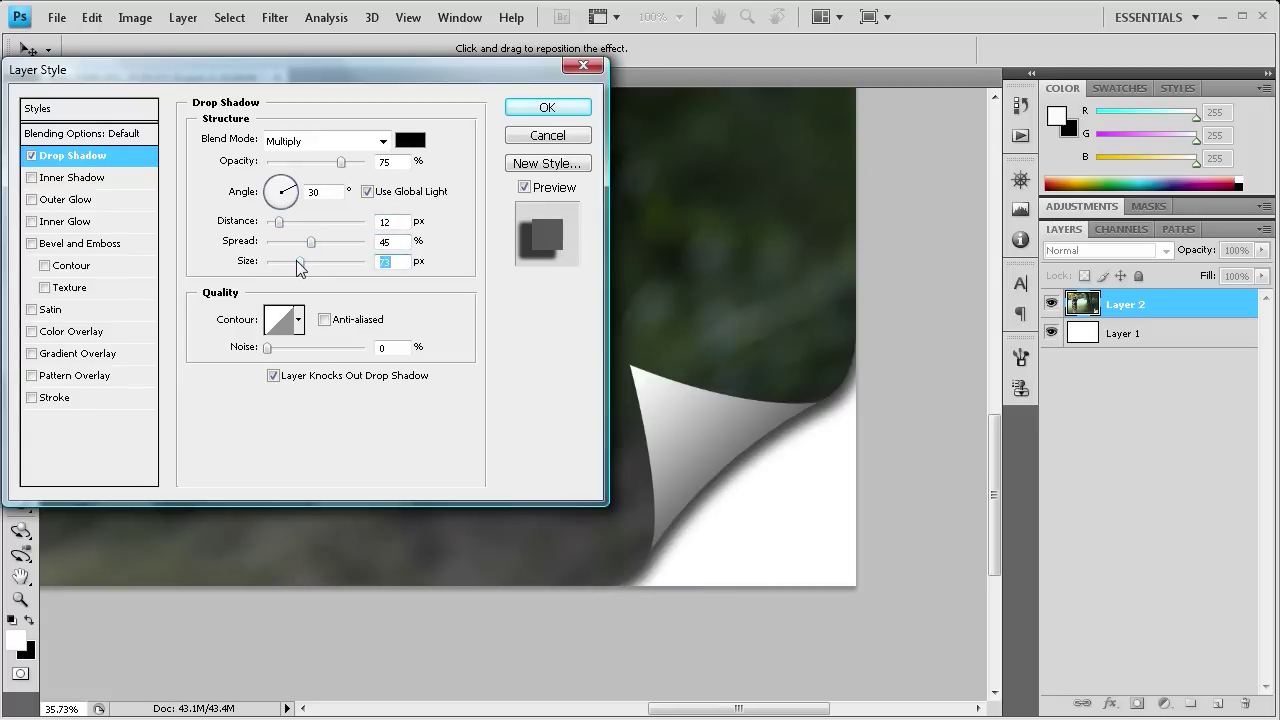
drag(297, 262, 292, 262)
drag(341, 162, 322, 168)
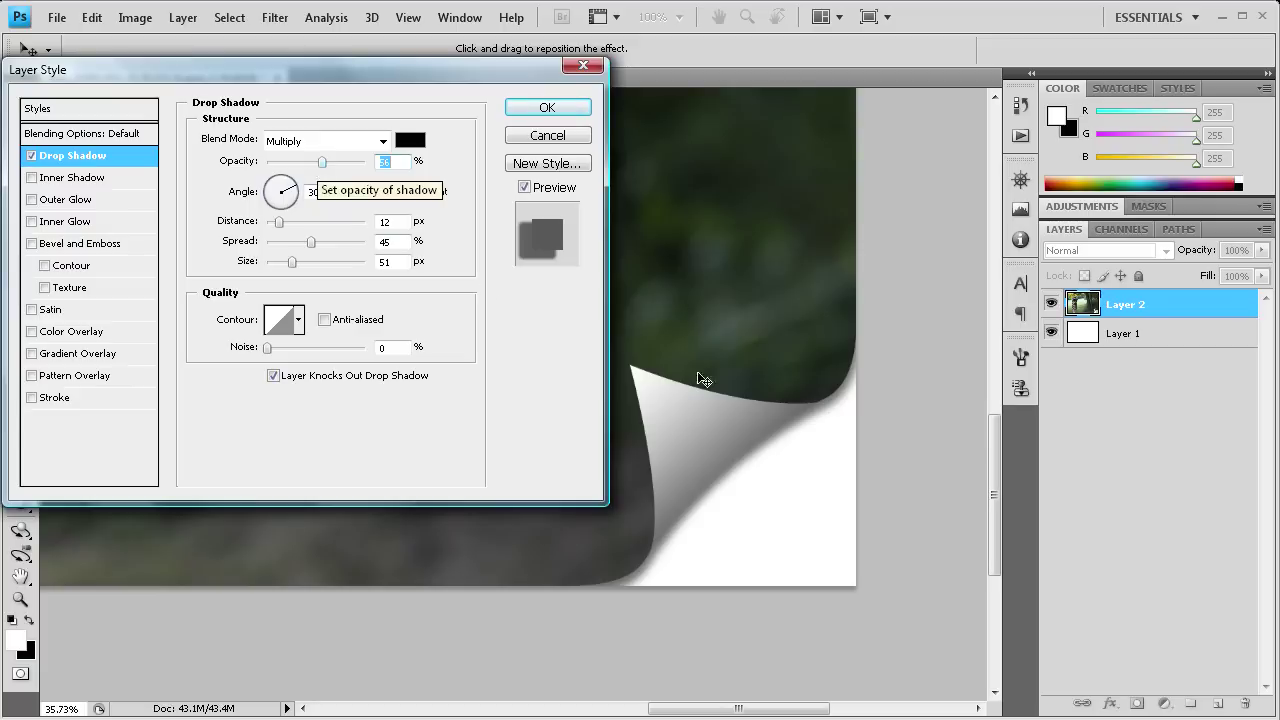
click(552, 110)
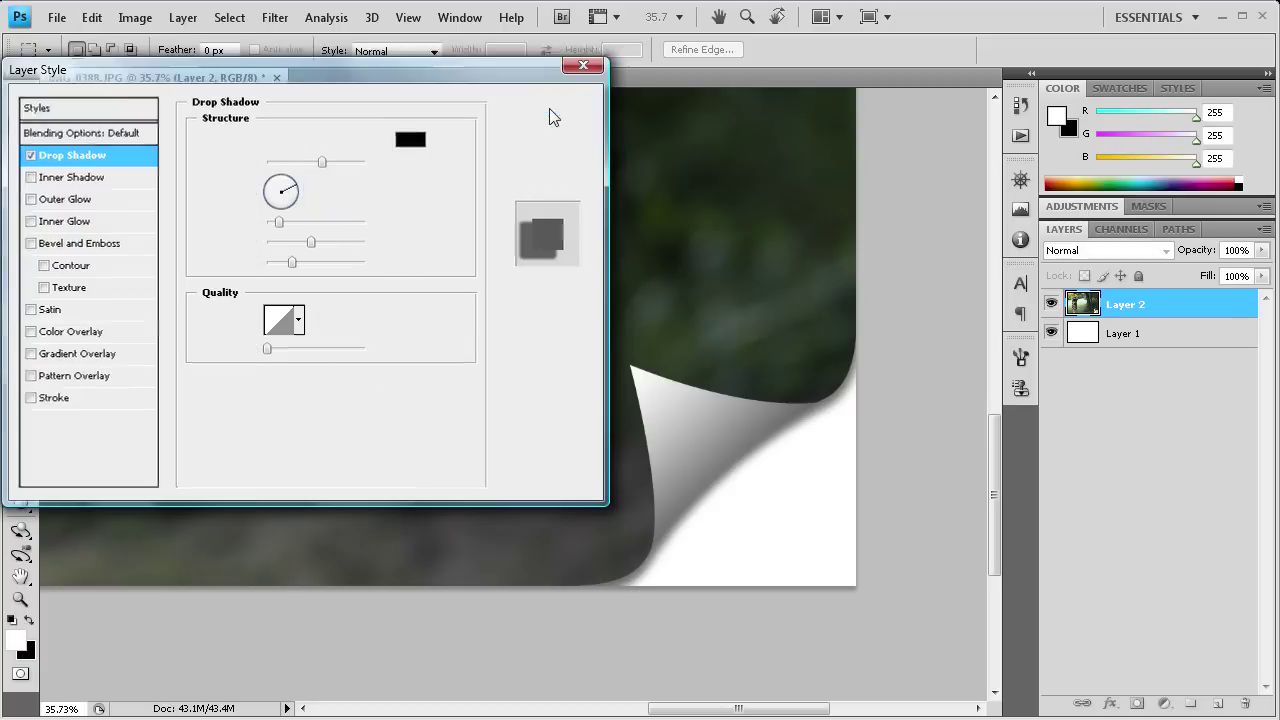
Fit the entire tiki torch image on screen with Ctrl+0
key(ctrl+0)
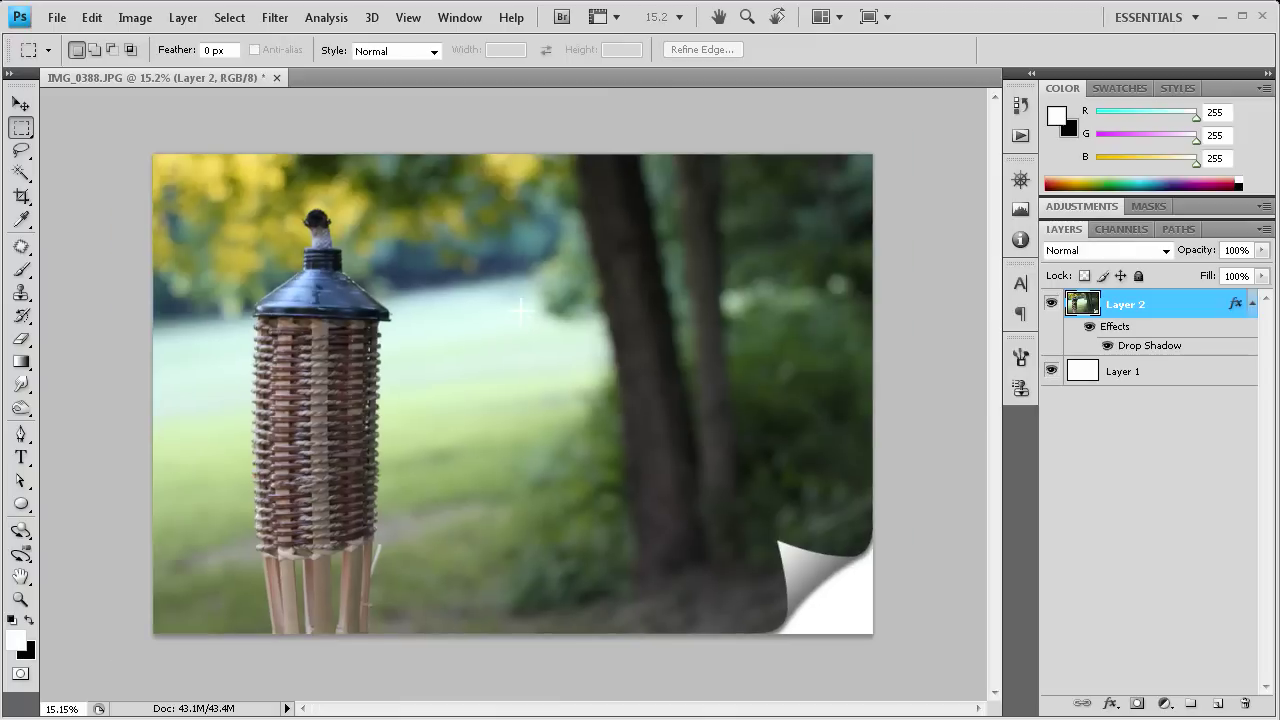